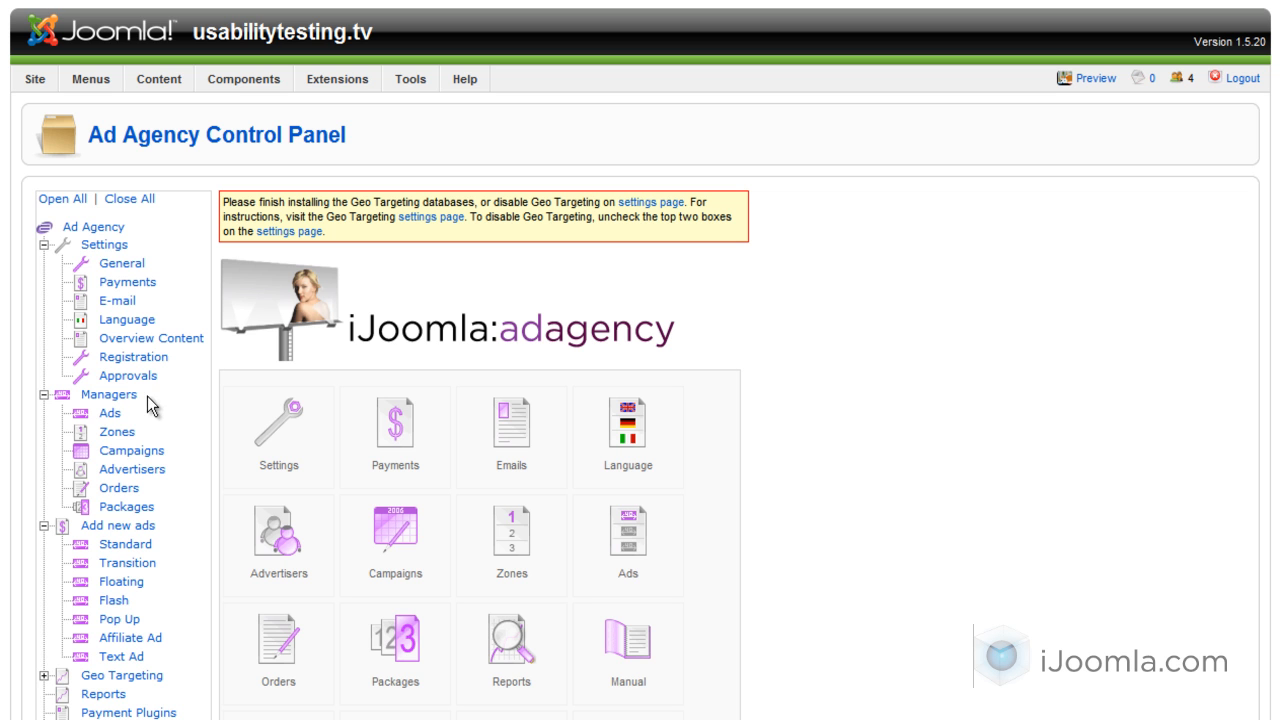
Open the Left Zone from the zones list and review its ads details settings
left_click(116, 432)
left_click(311, 309)
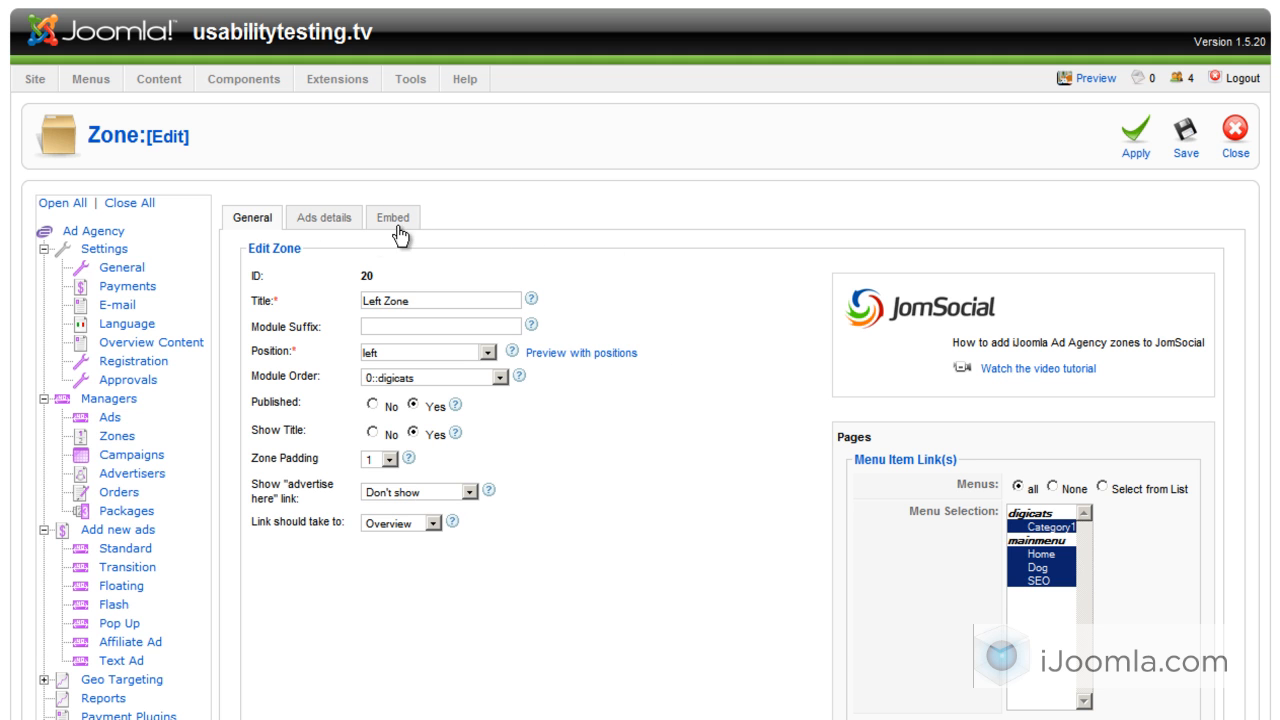
left_click(334, 218)
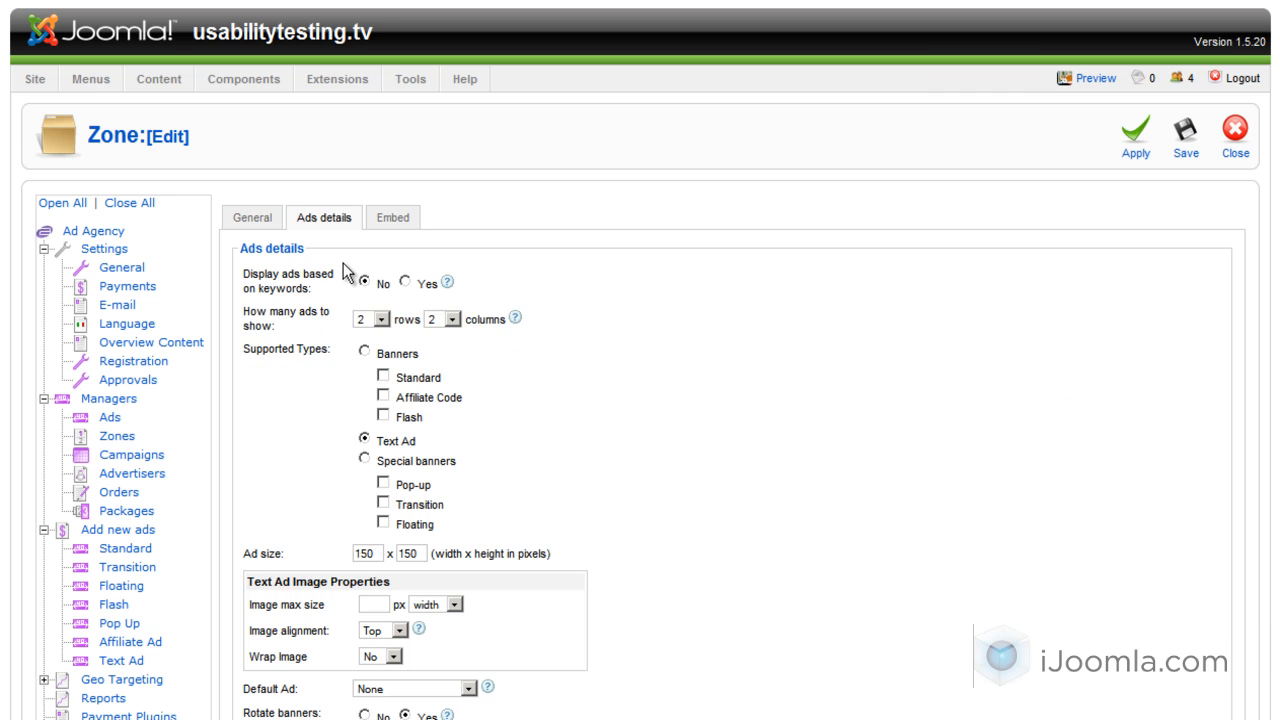
scroll(347, 270, "down", 3)
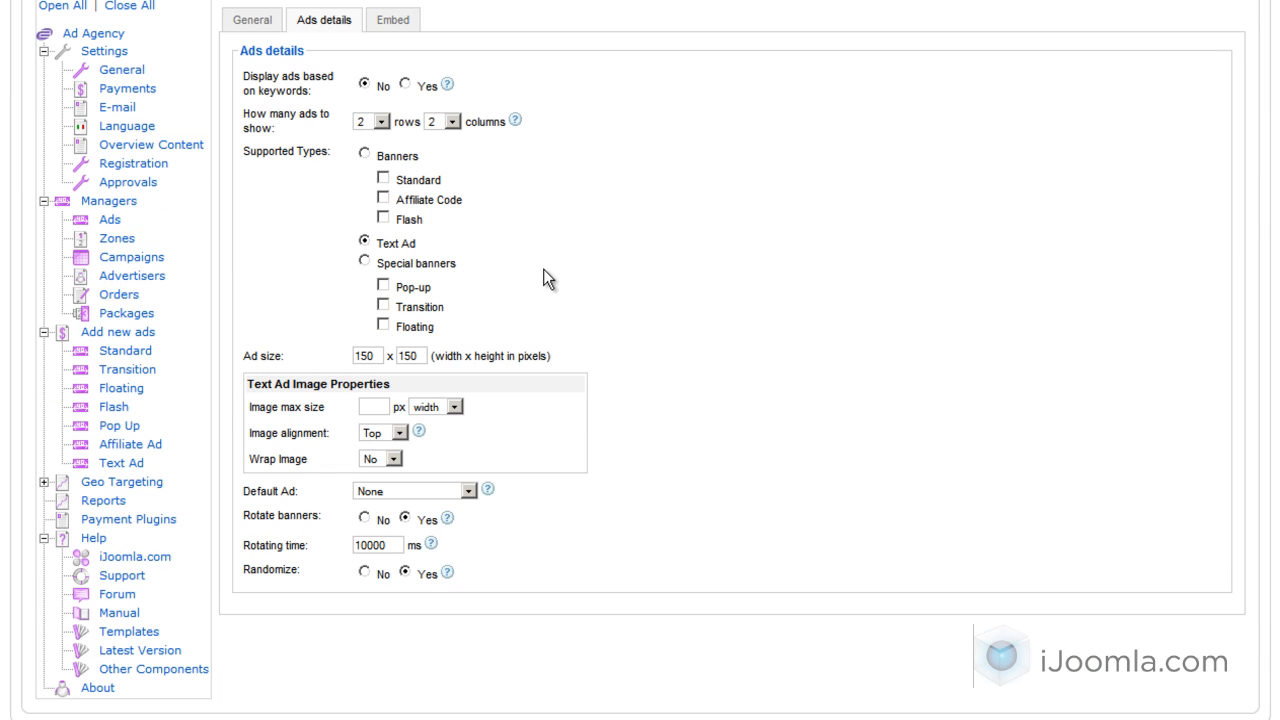
scroll(543, 269, "up", 2)
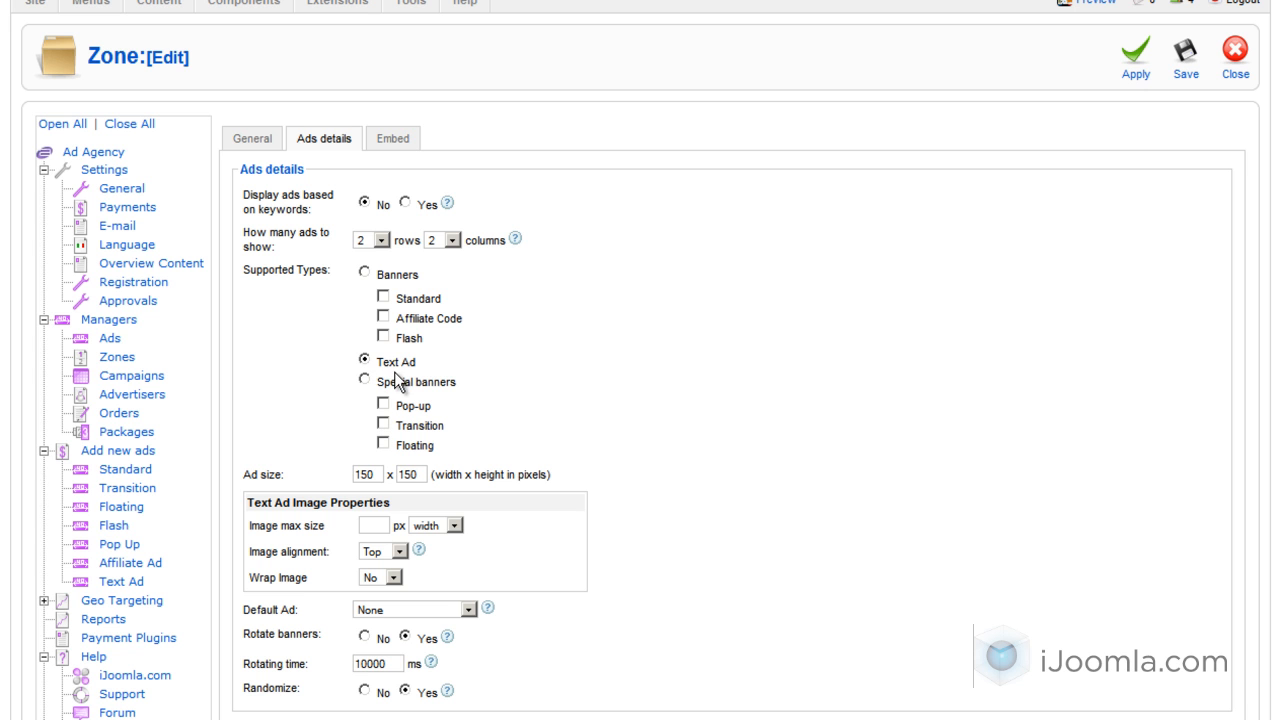
Compare the Left Zone's settings by switching its supported type between Banners, Text Ad and Special banners
left_click(364, 273)
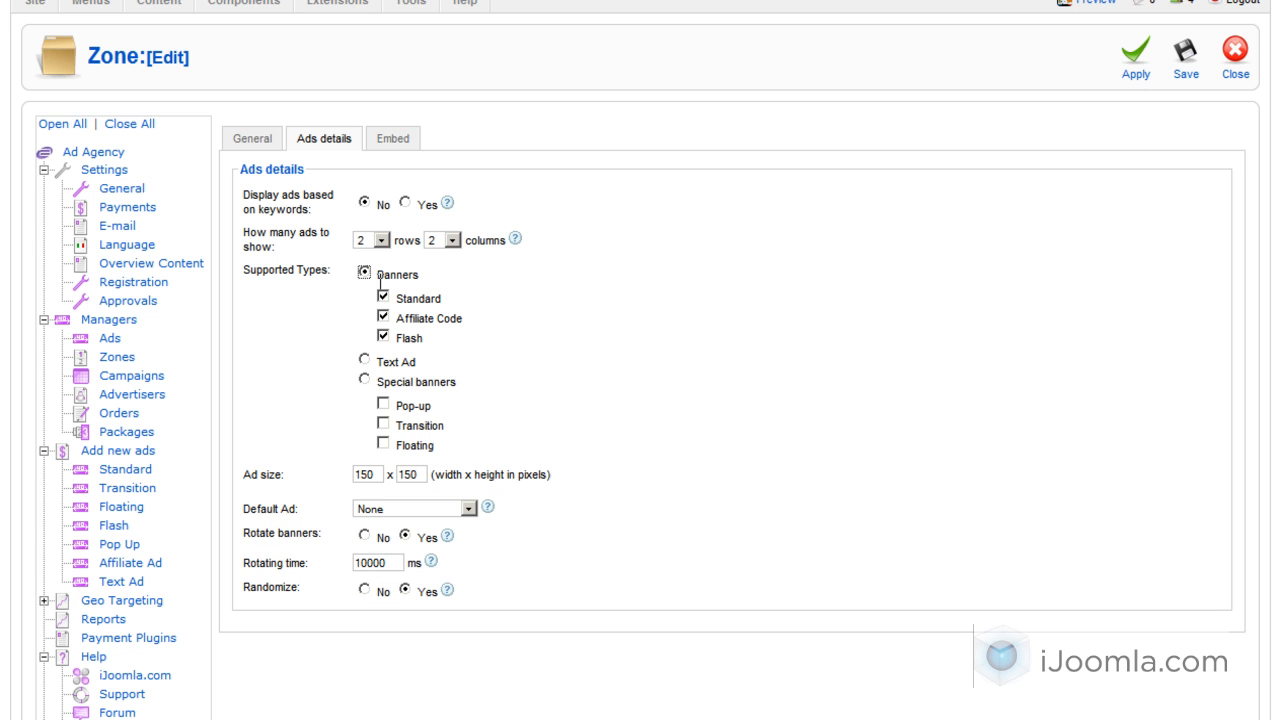
left_click(364, 381)
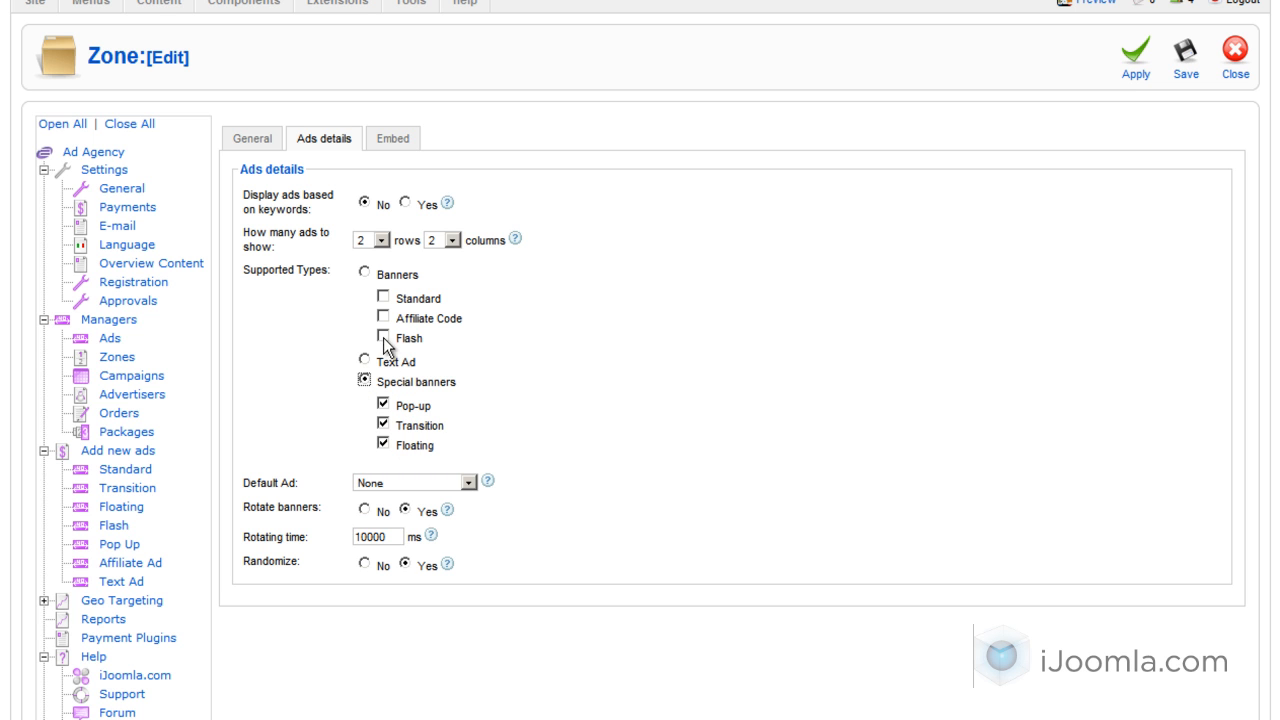
left_click(364, 273)
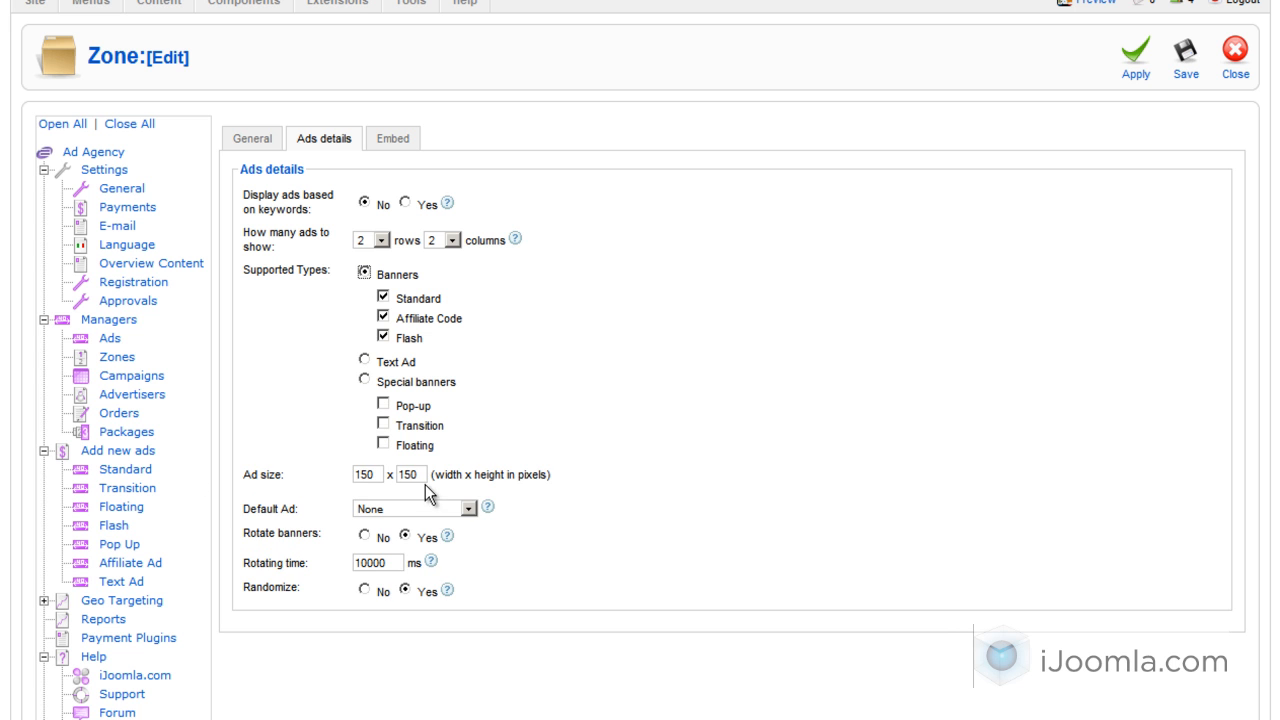
left_click(364, 360)
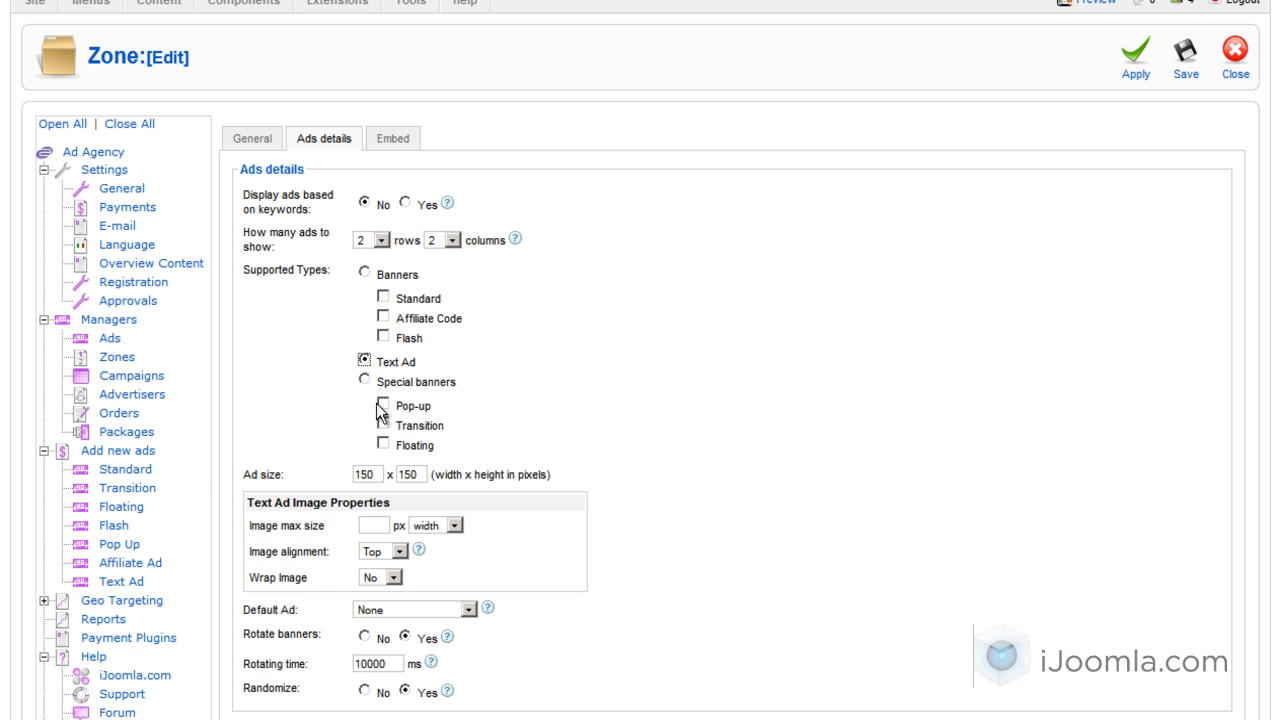
scroll(383, 489, "down", 2)
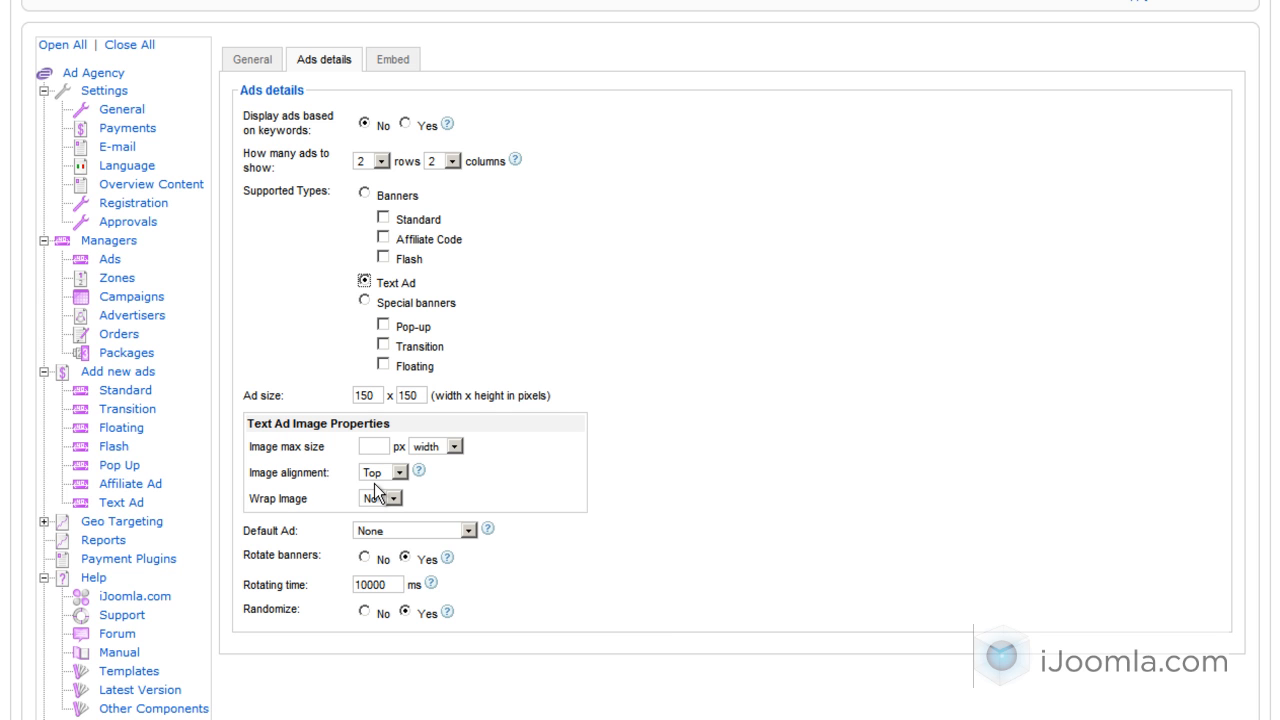
left_click(364, 300)
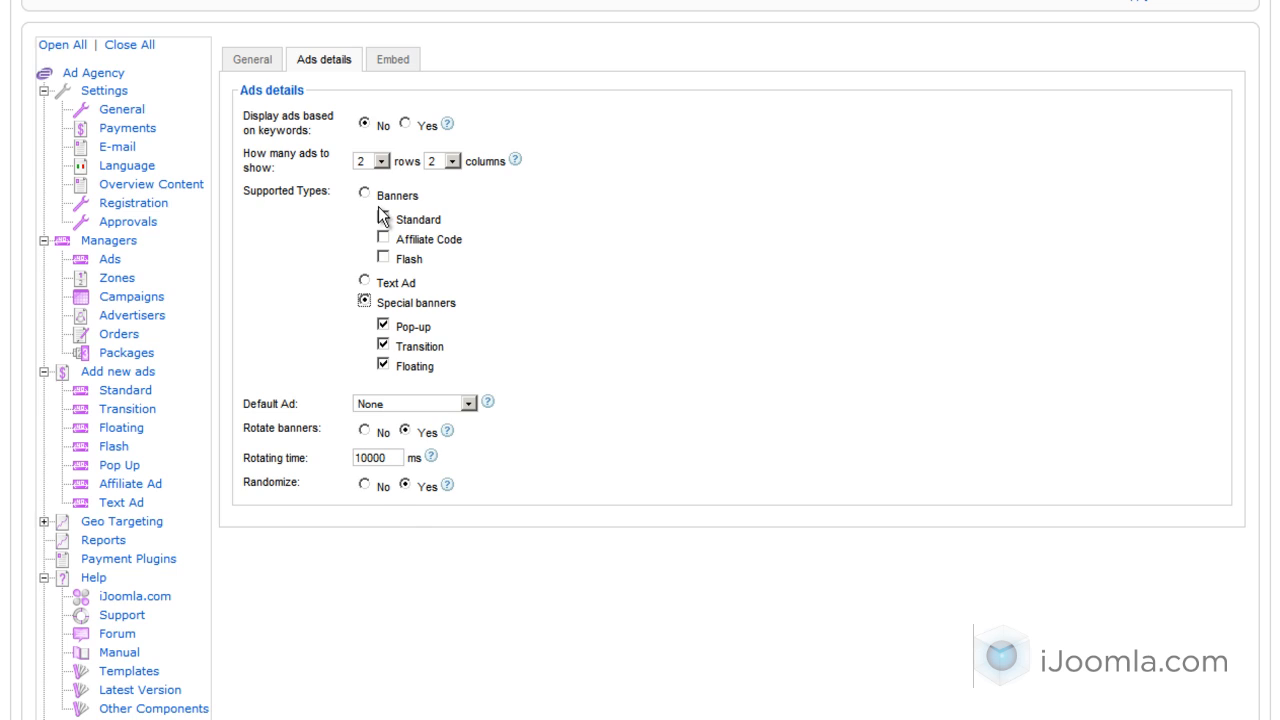
scroll(382, 215, "up", 1)
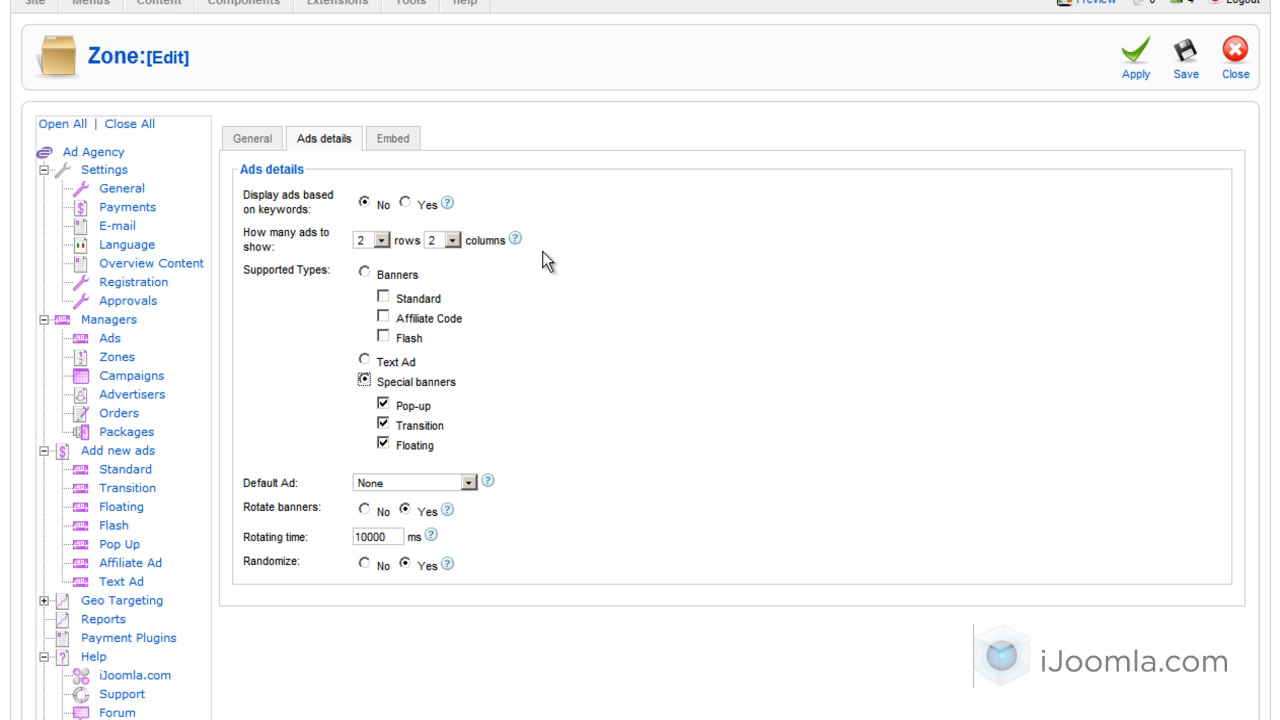
View the Left Zone's embed code and close the zone without saving
left_click(394, 143)
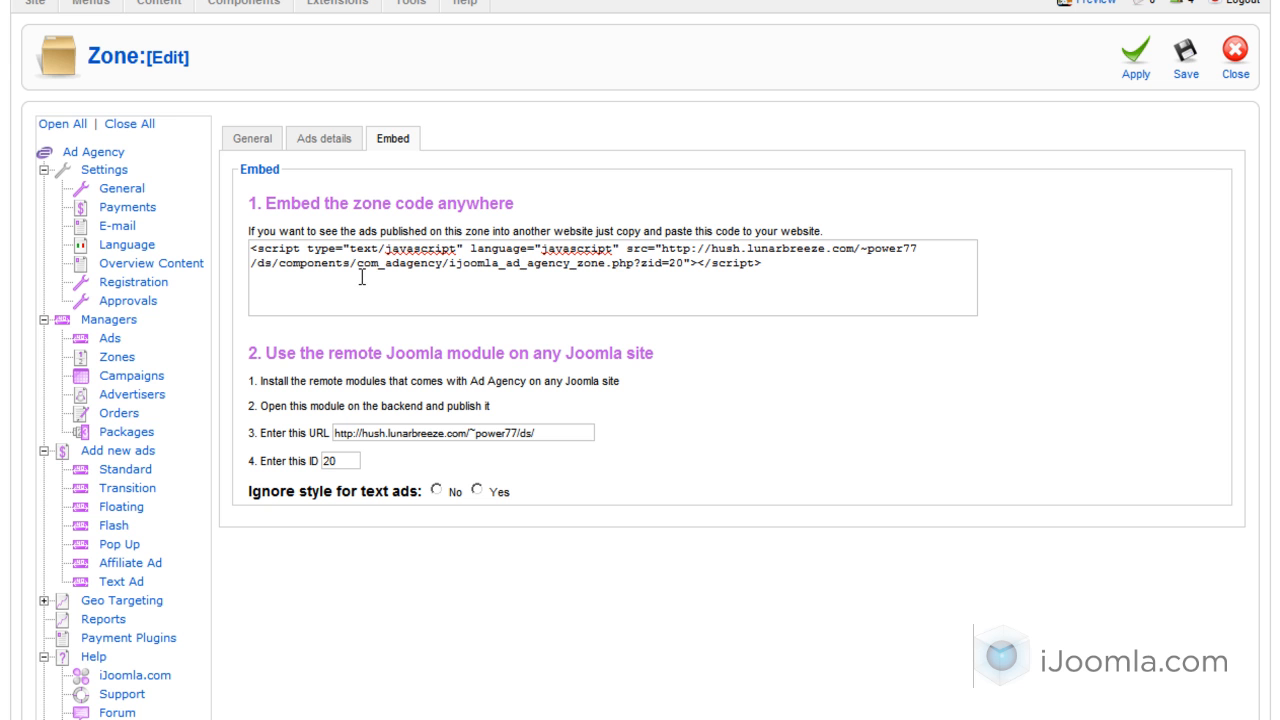
scroll(1236, 60, "up", 2)
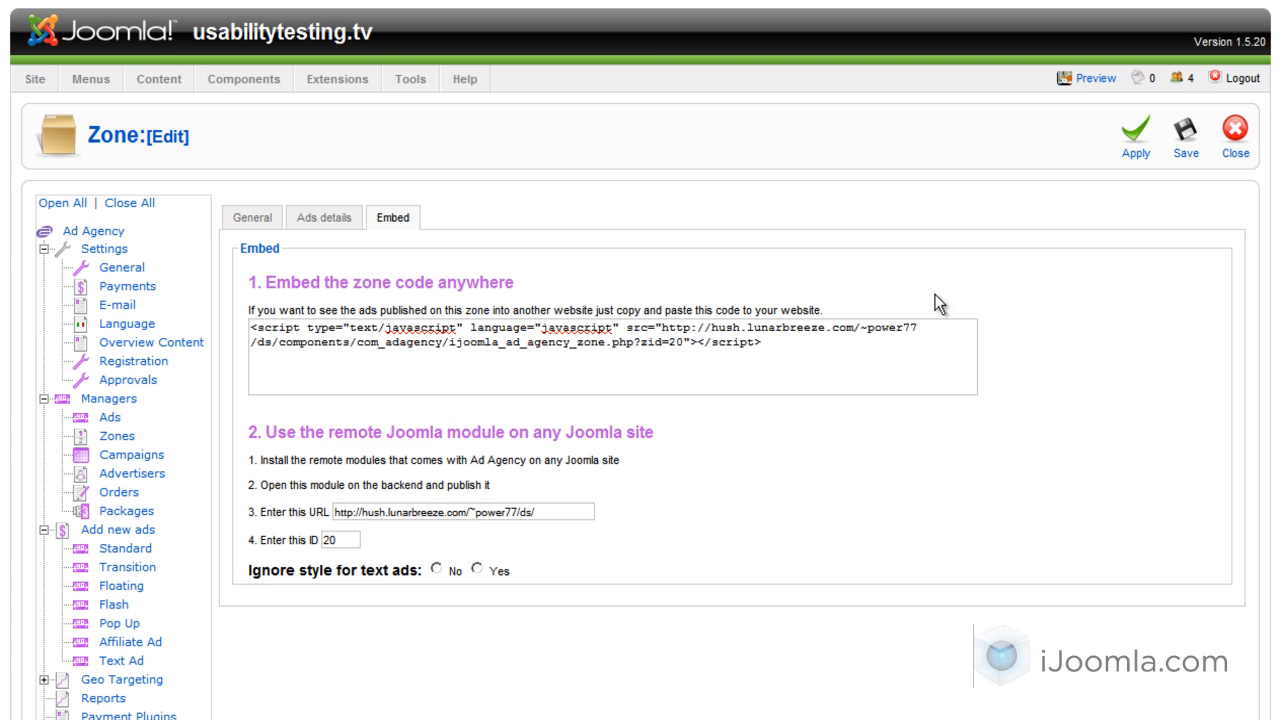
scroll(235, 404, "down", 5)
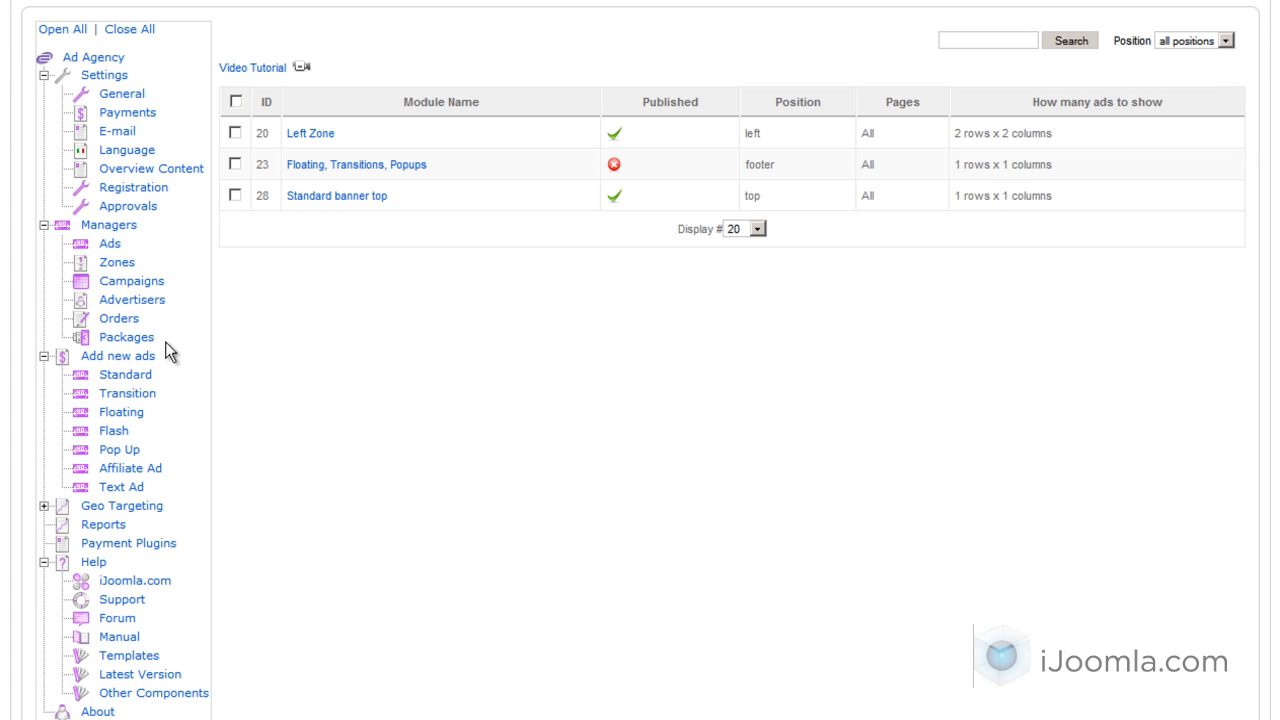
Open the package "Admin only package - 10 Years" and check its zone assignment options
left_click(150, 340)
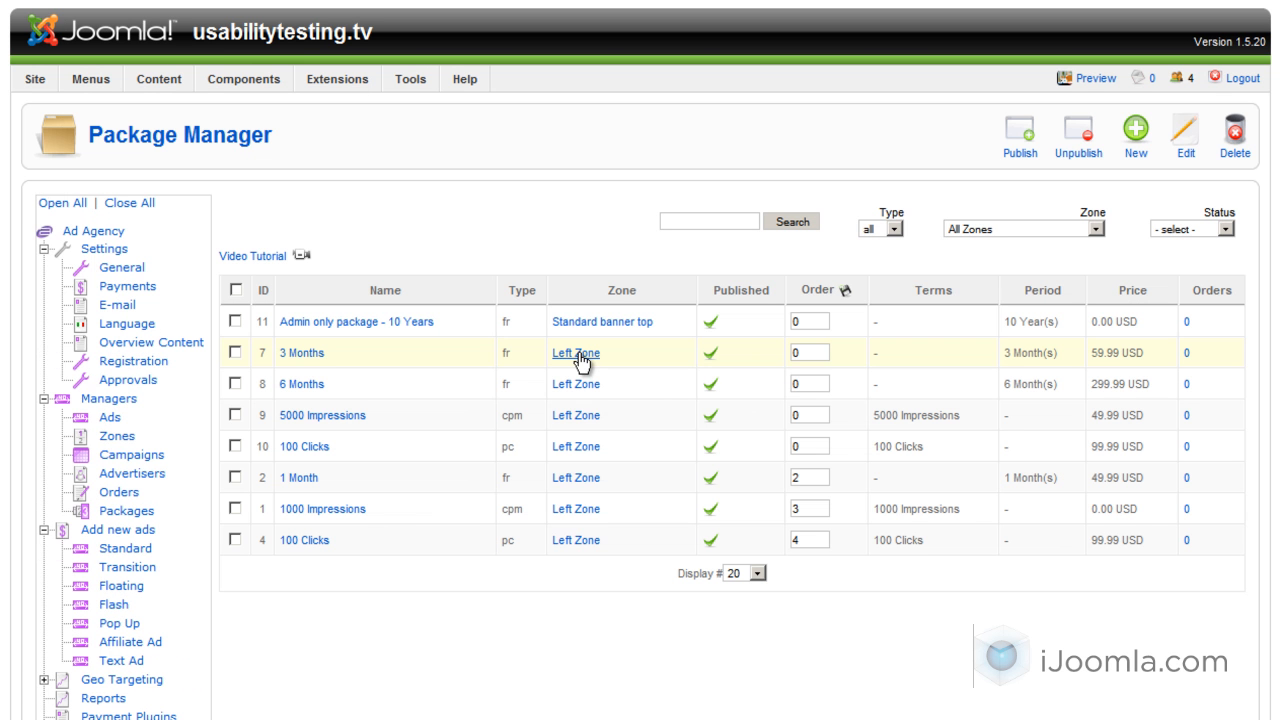
left_click(375, 326)
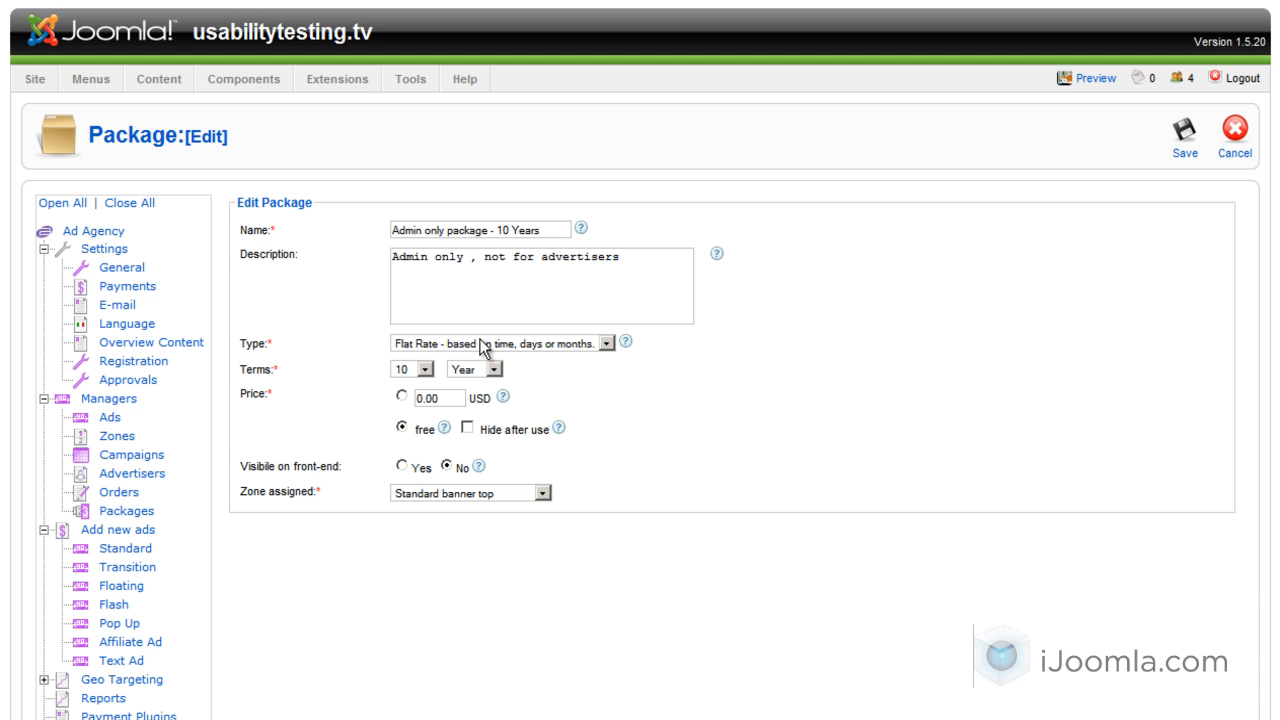
left_click(514, 493)
left_click(470, 550)
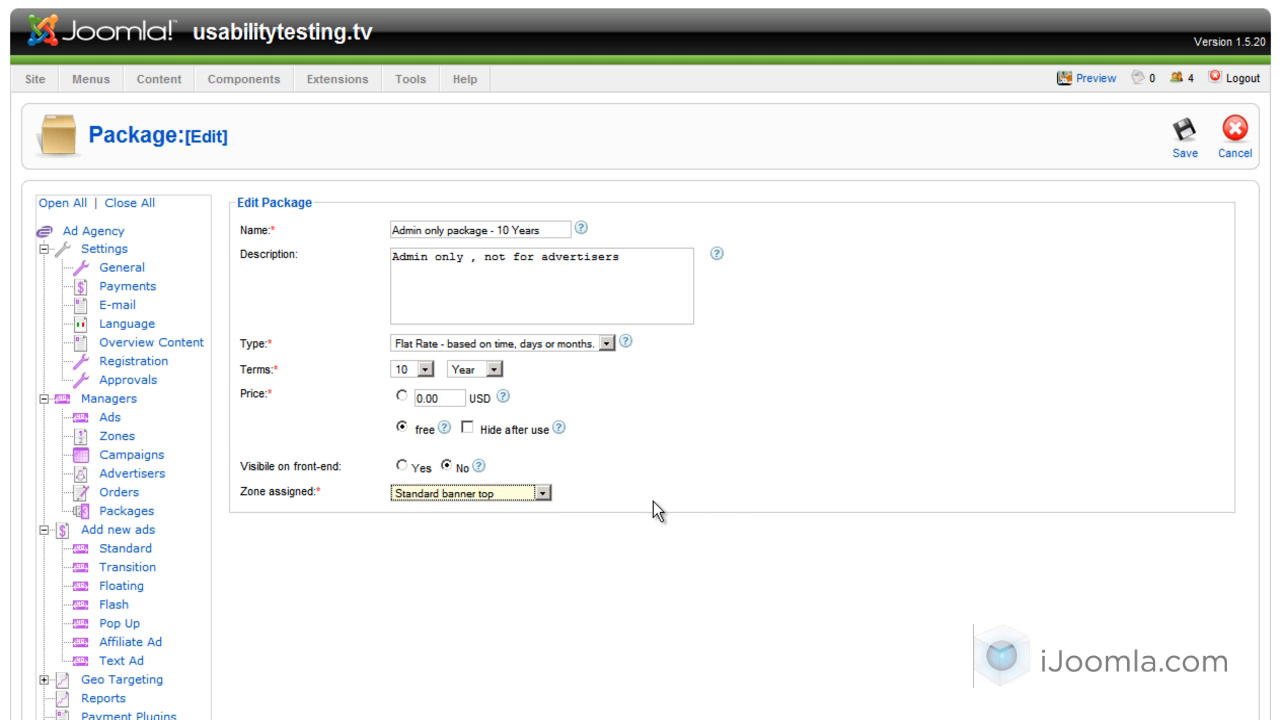
left_click(714, 494)
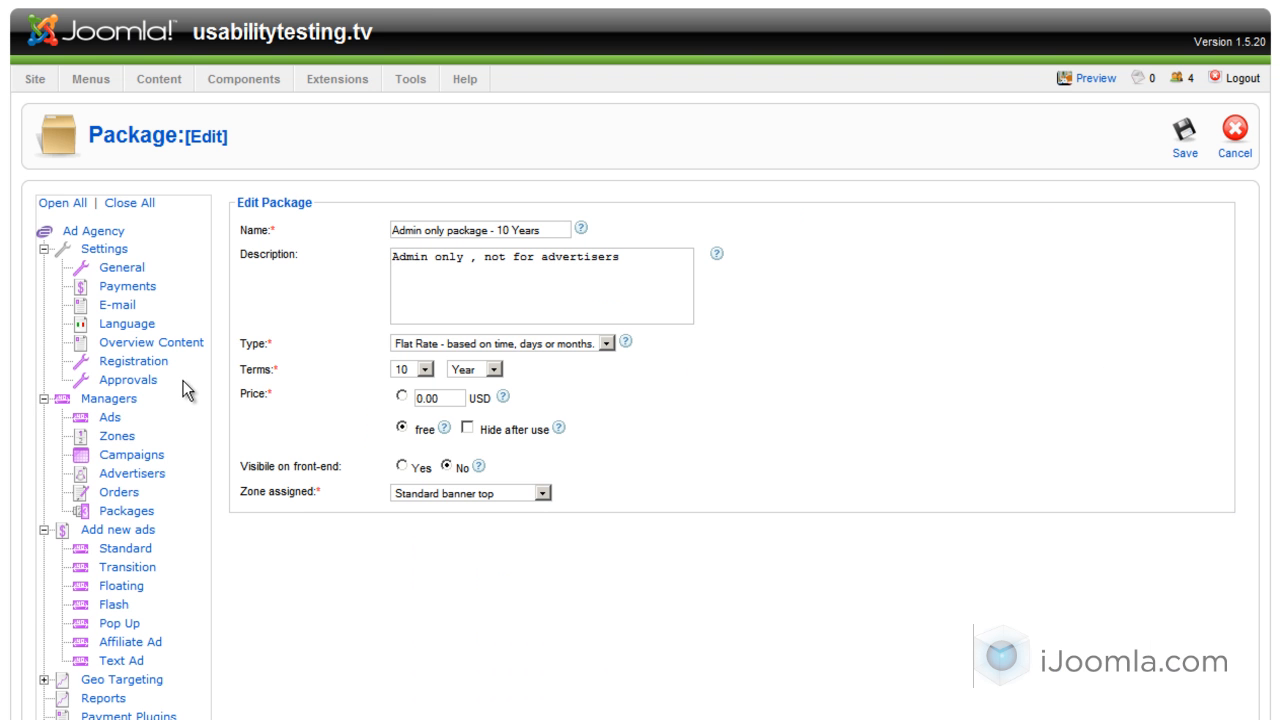
Start a new campaign for advertiser iJoomla with the package "Admin only package - 10 Years"
scroll(183, 380, "down", 2)
left_click(133, 337)
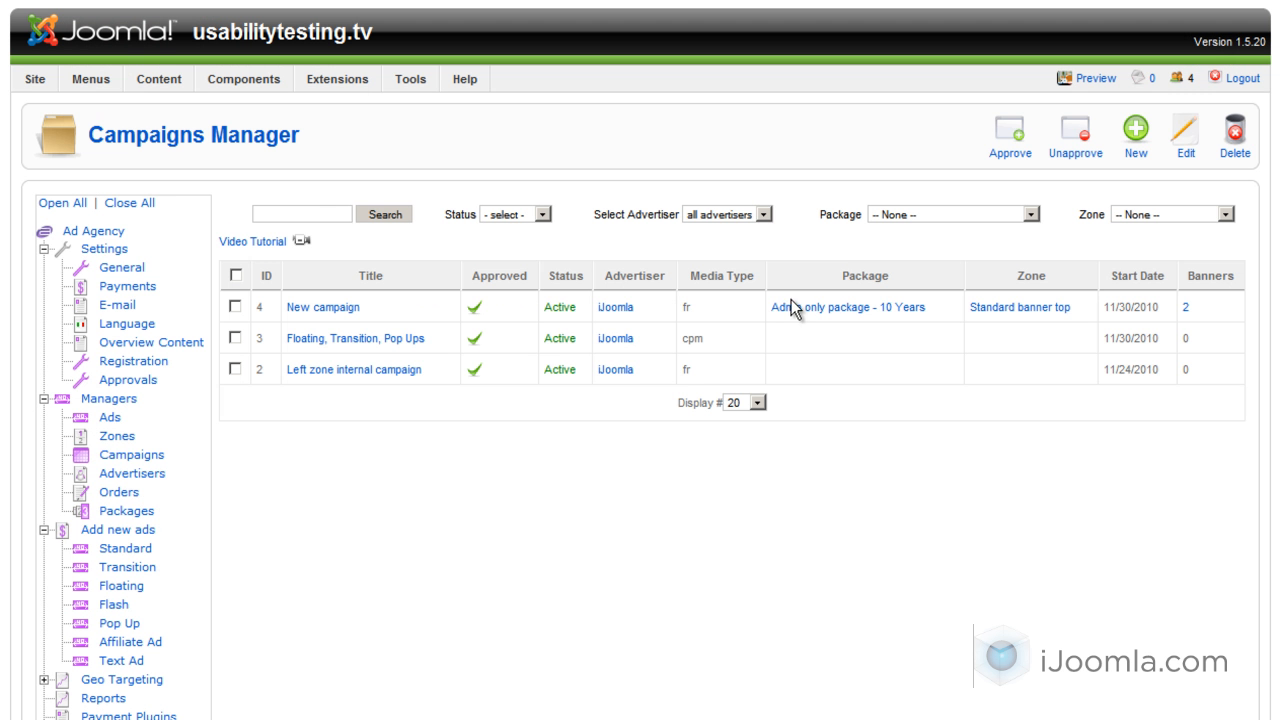
left_click(1136, 132)
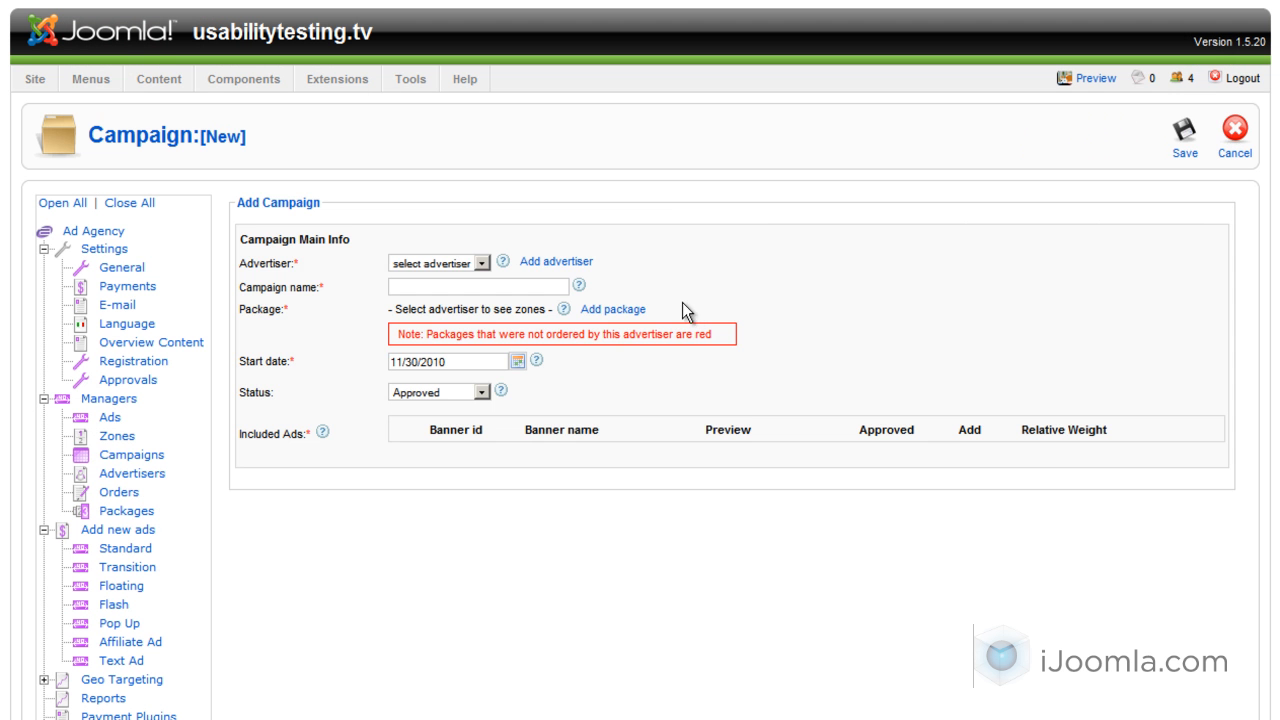
left_click(470, 263)
left_click(450, 289)
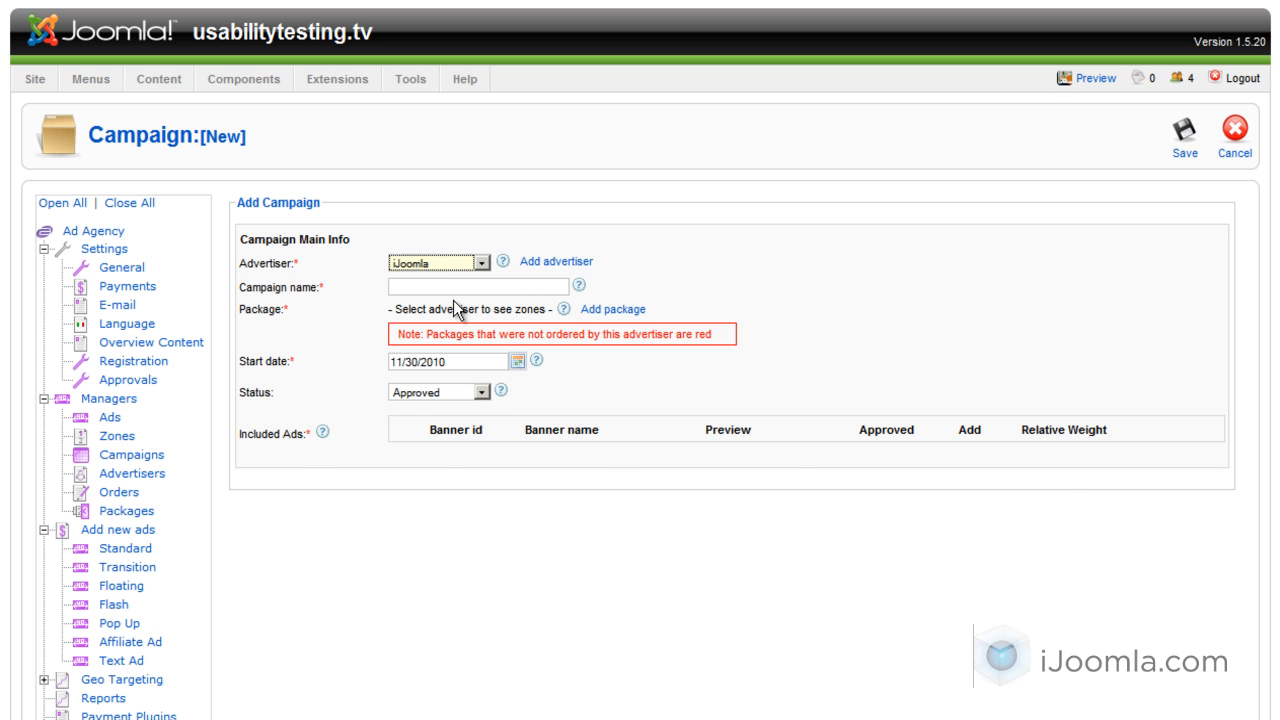
left_click(485, 310)
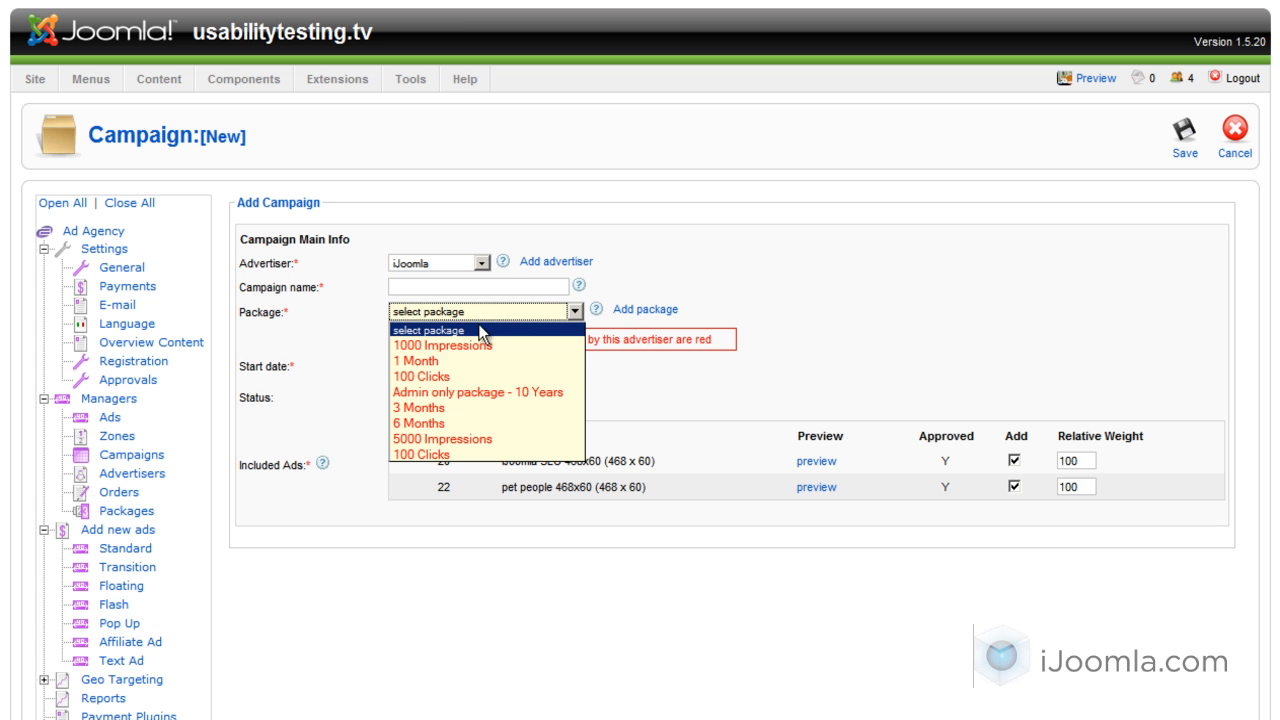
left_click(455, 390)
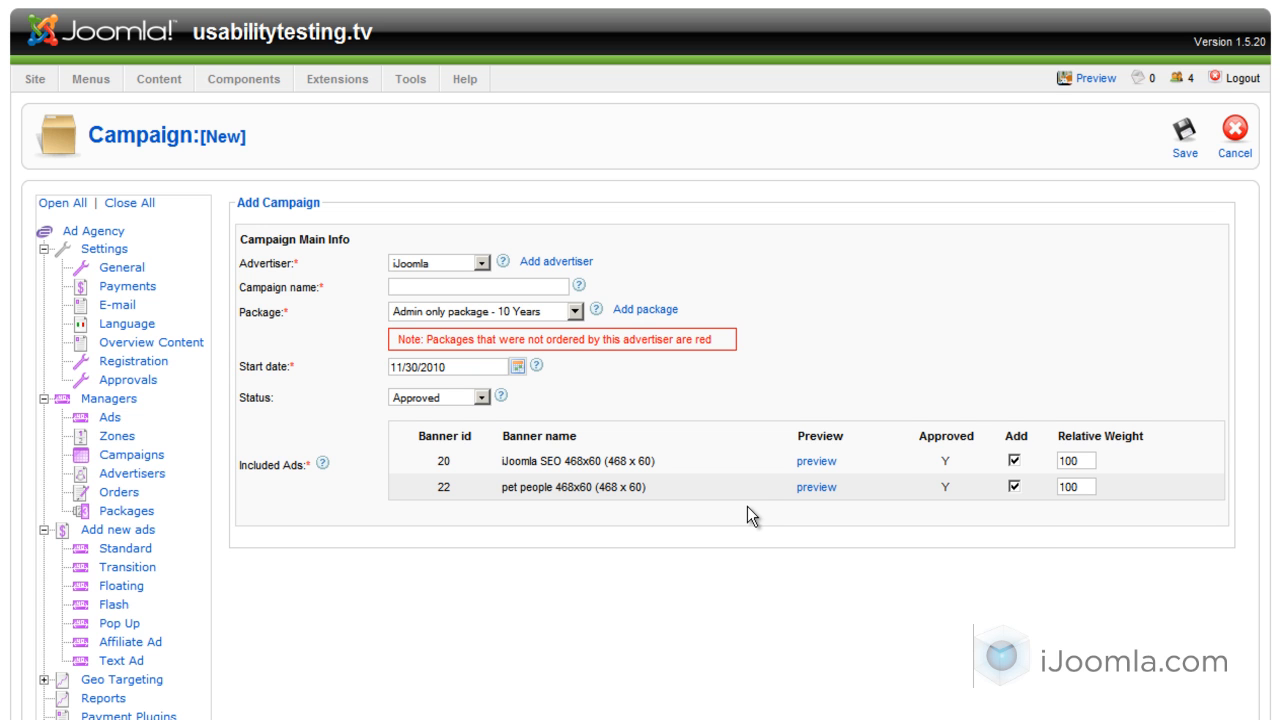
Open the Left Zone again and examine the supported ad type and size in its ads details
left_click(125, 437)
left_click(310, 308)
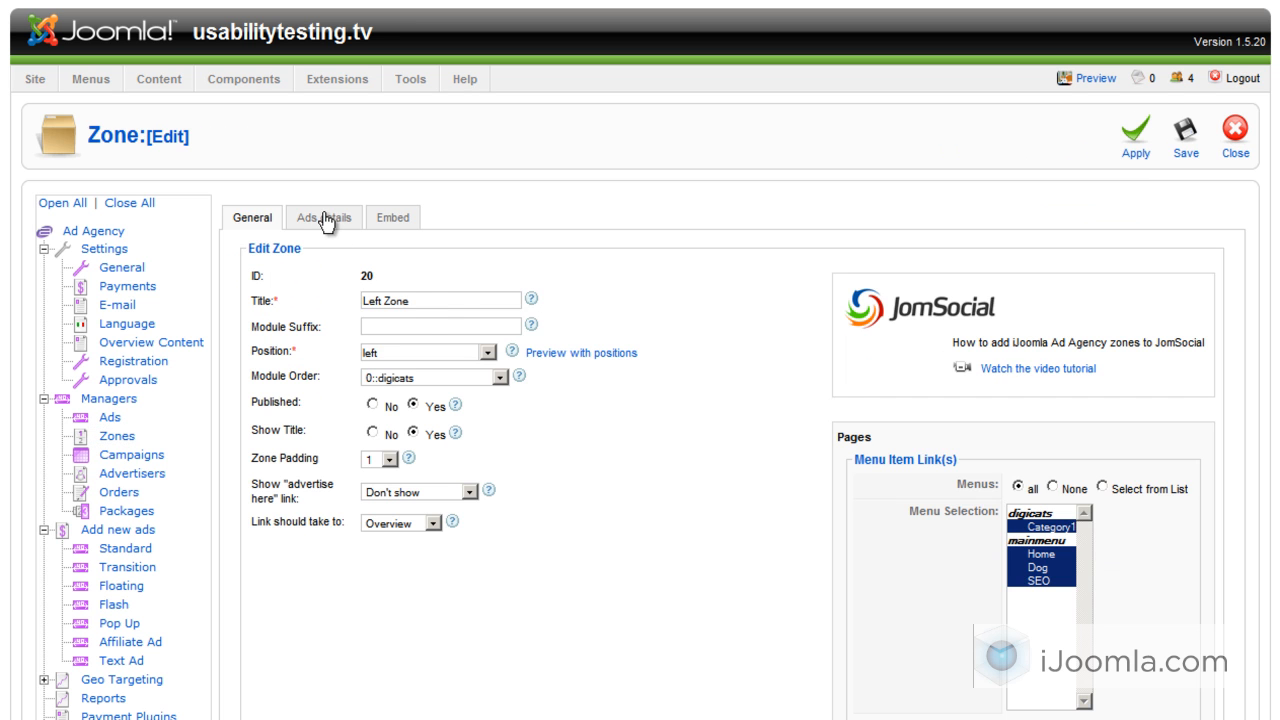
left_click(327, 220)
scroll(365, 295, "down", 2)
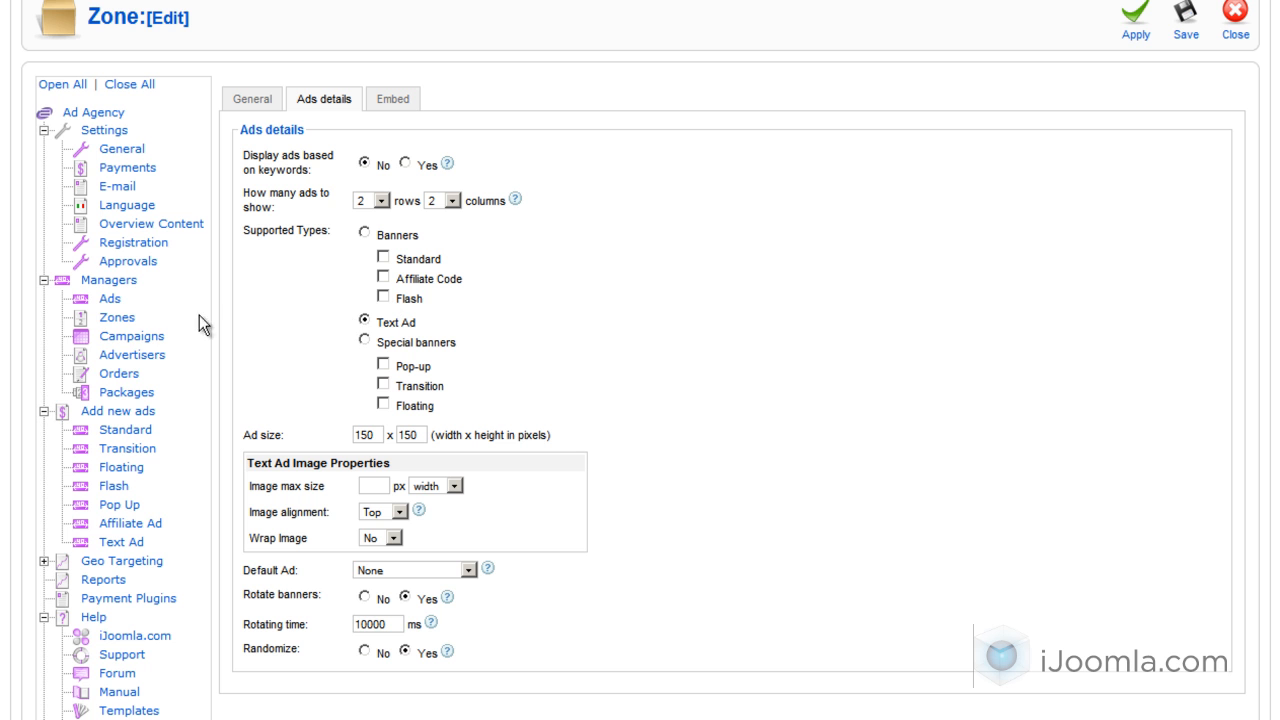
Start another new campaign for advertiser iJoomla and try the 1000 Impressions package to check its included ads
left_click(122, 338)
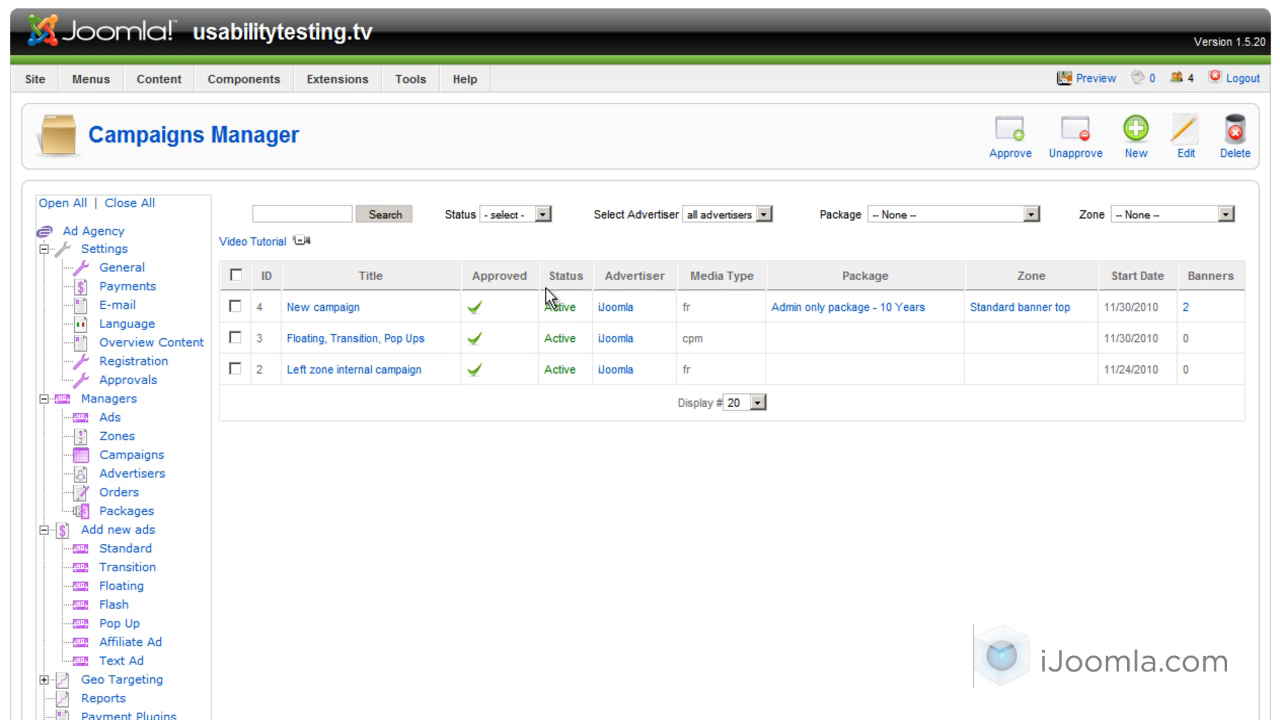
left_click(1130, 138)
left_click(440, 263)
left_click(453, 290)
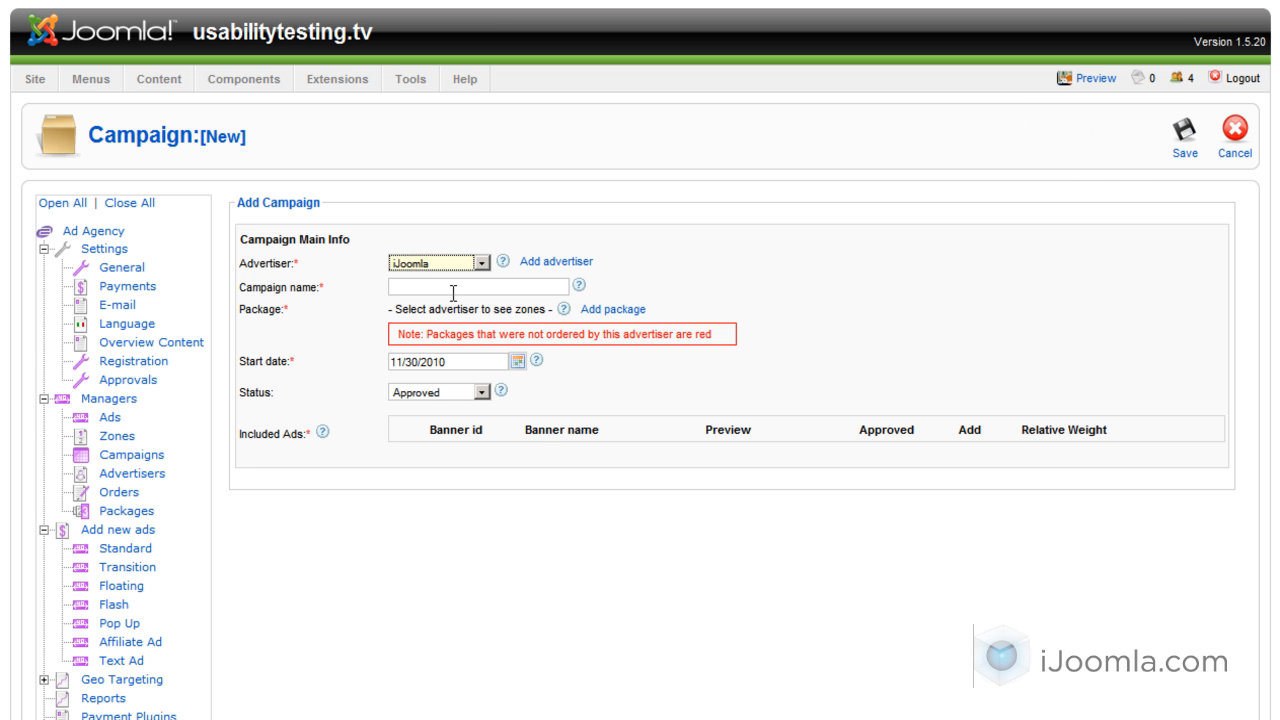
left_click(479, 313)
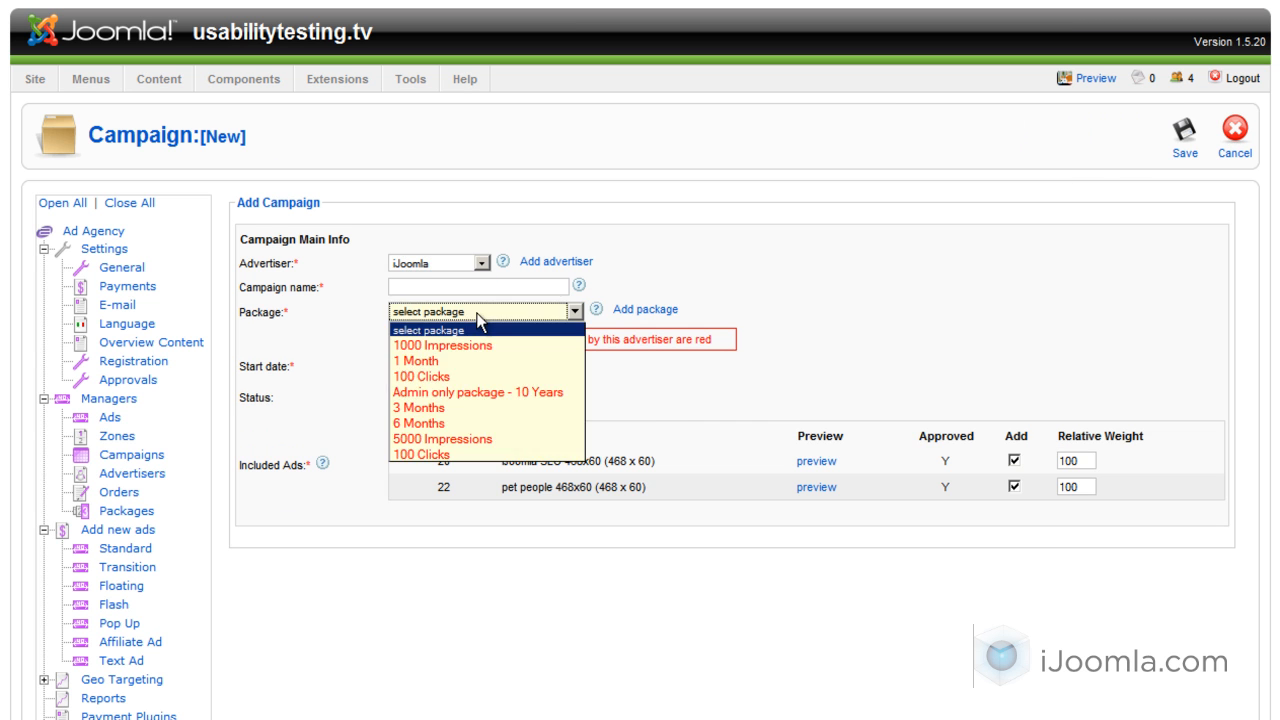
left_click(452, 345)
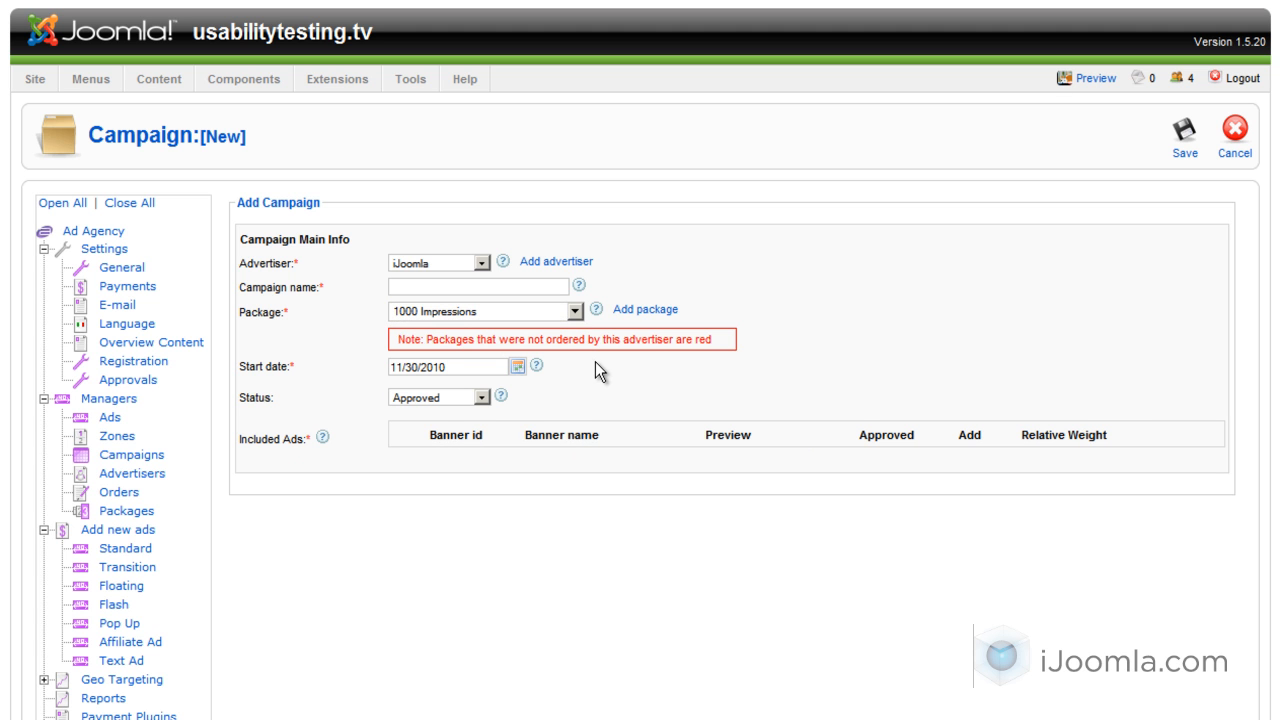
left_click(499, 313)
left_click(466, 474)
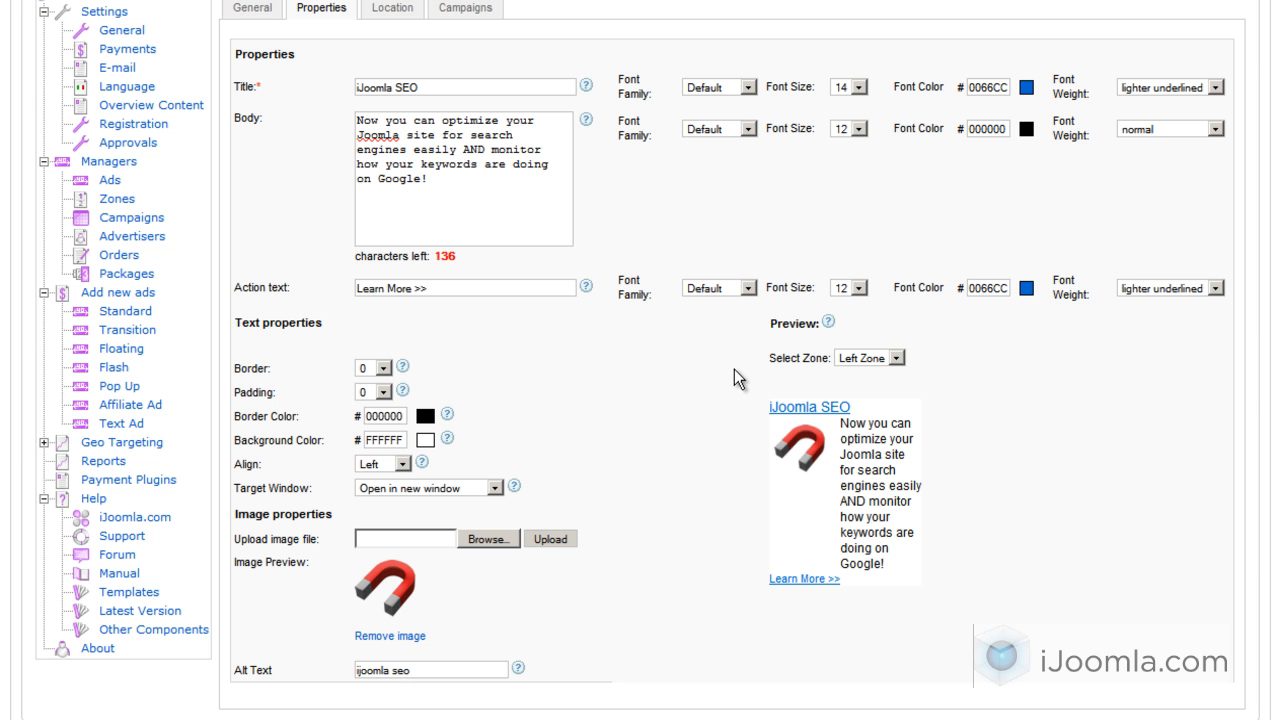
Preview the iJoomla SEO text ad in the Left Zone
left_click(896, 358)
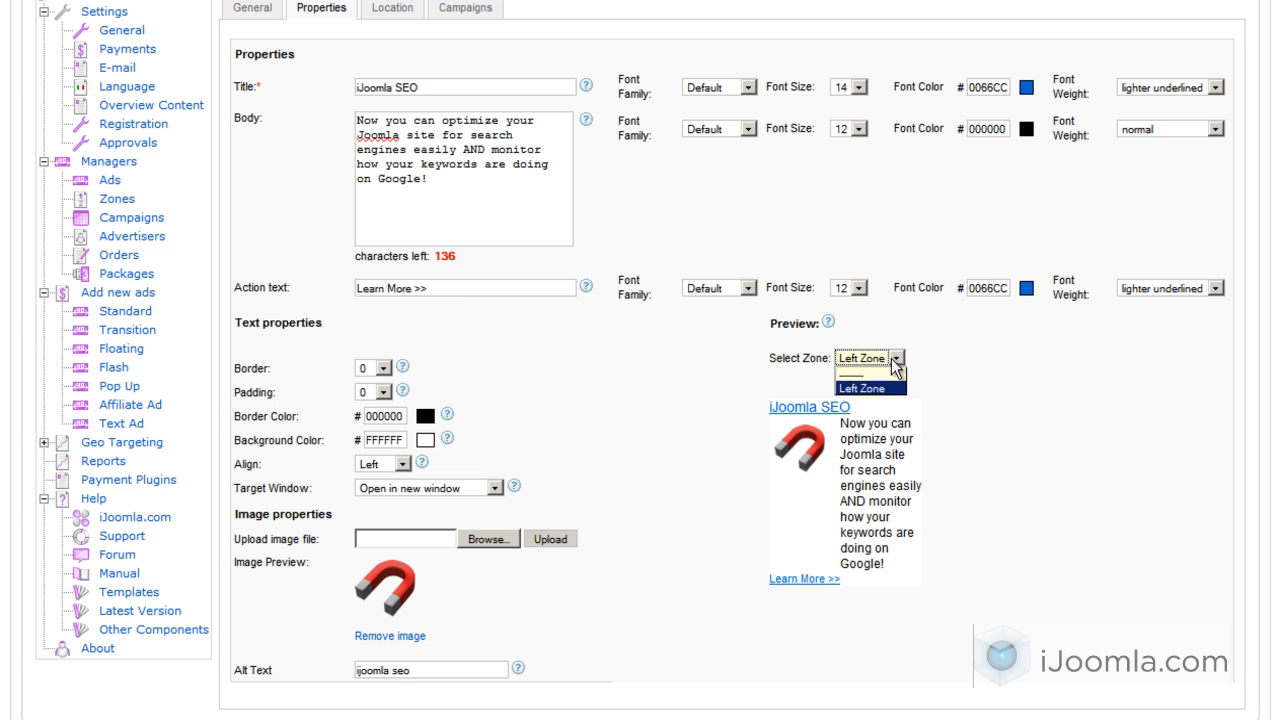
left_click(876, 389)
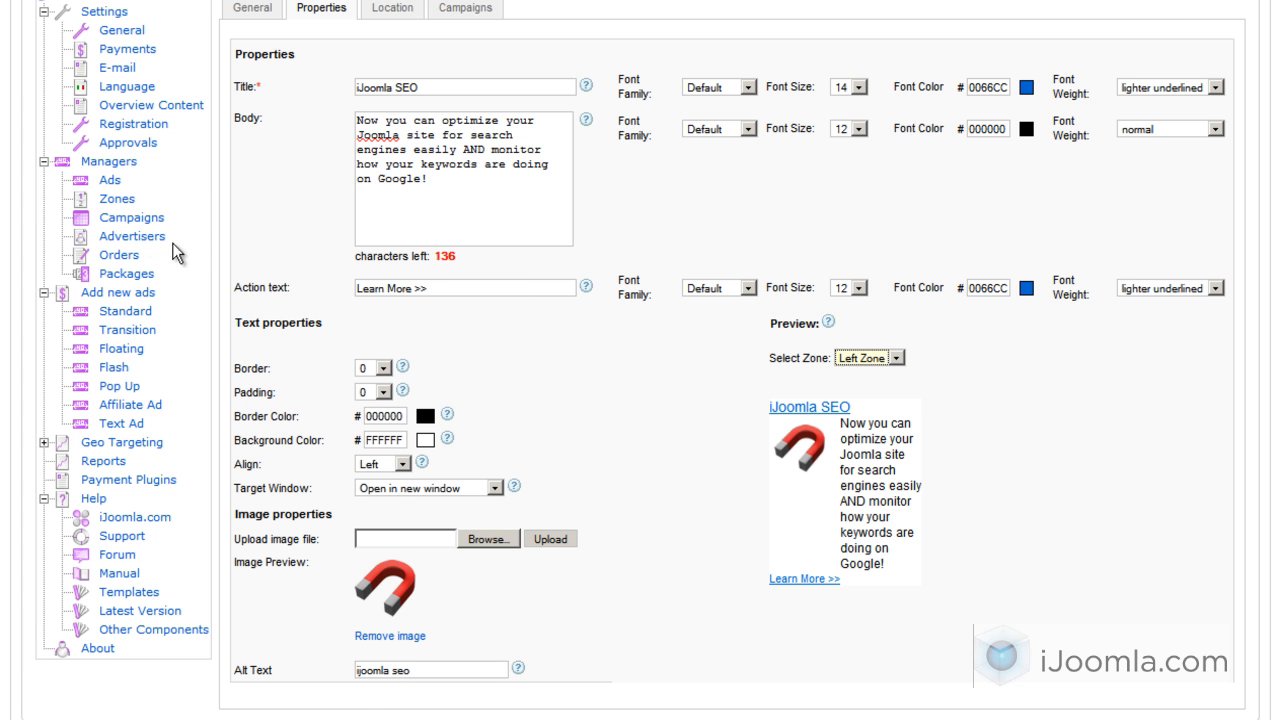
scroll(125, 222, "up", 3)
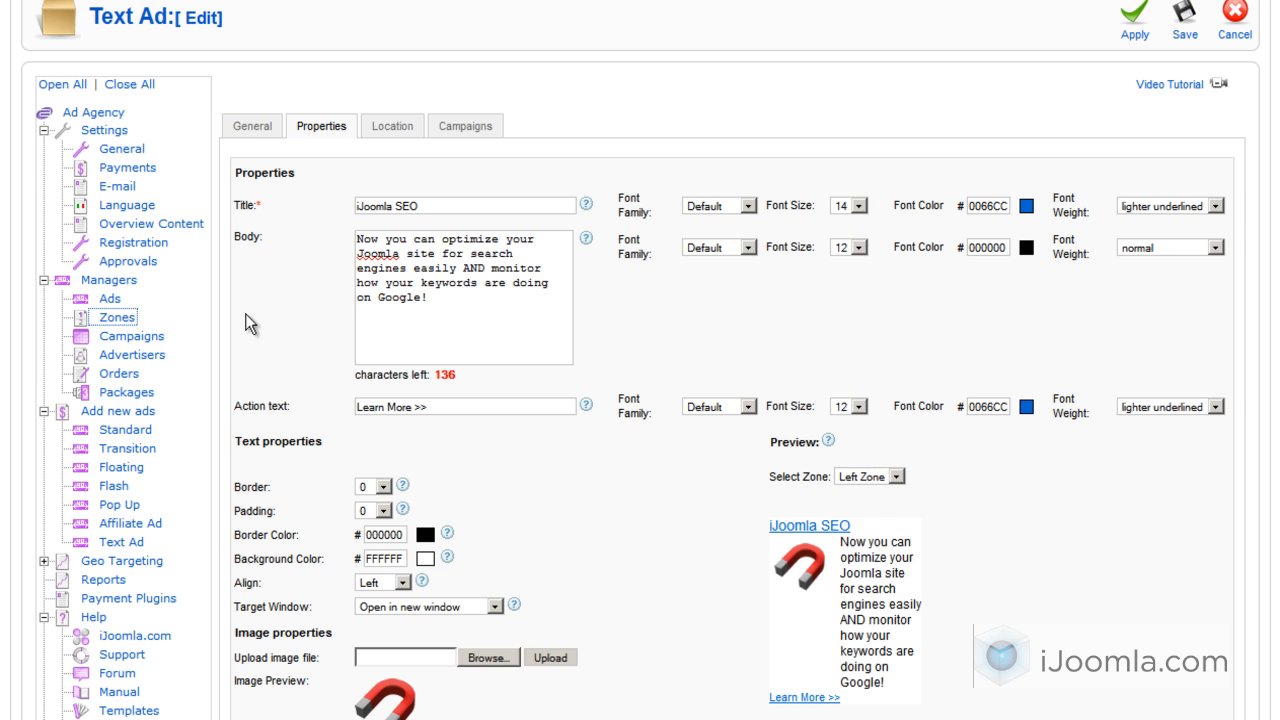
In the Left Zone's ads details, keep the text ad image alignment at Left and set Wrap Image to Yes
left_click(319, 307)
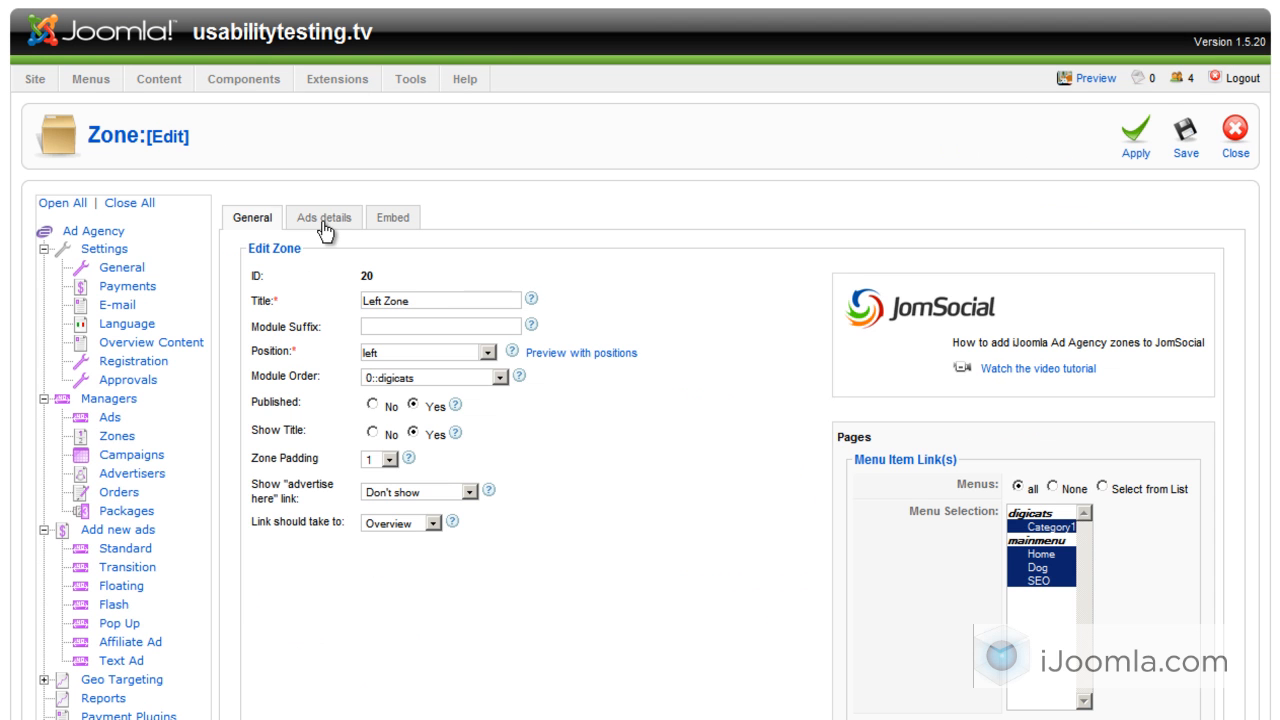
left_click(322, 225)
scroll(375, 332, "down", 3)
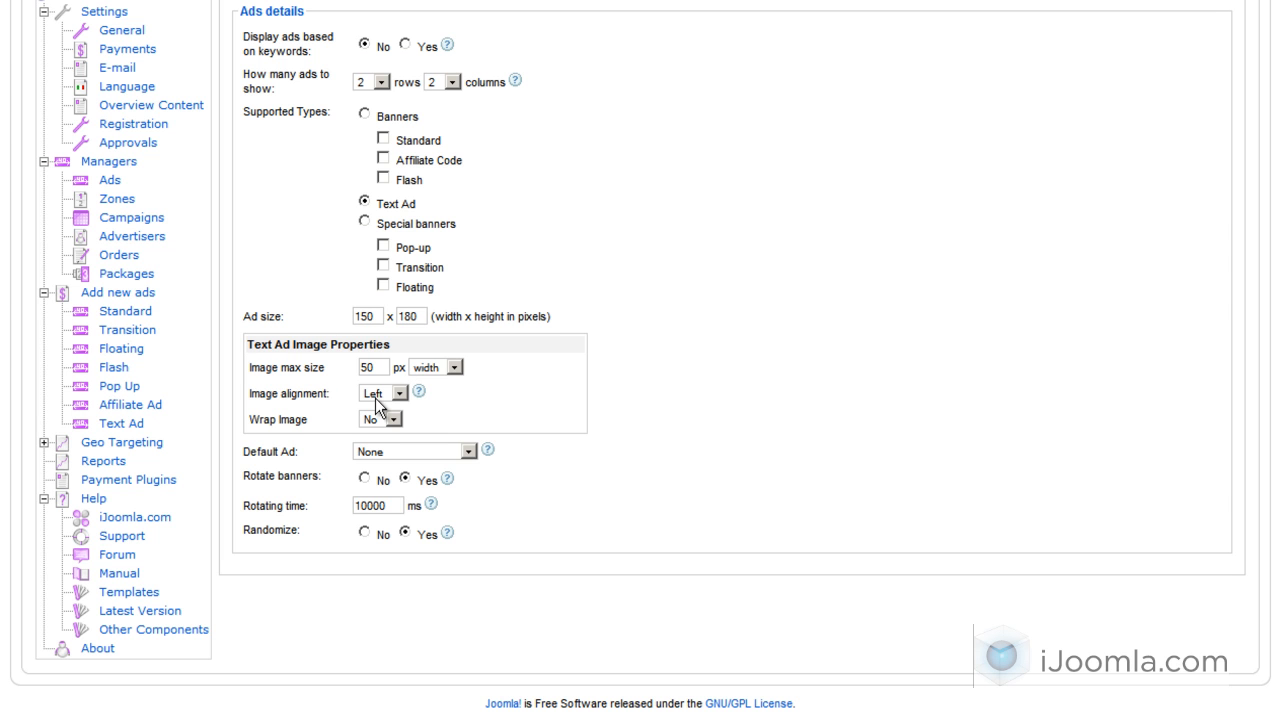
left_click(375, 402)
left_click(380, 407)
left_click(388, 421)
left_click(375, 448)
Check the image max size options, keep 50 px width, and save the Left Zone
double_click(365, 367)
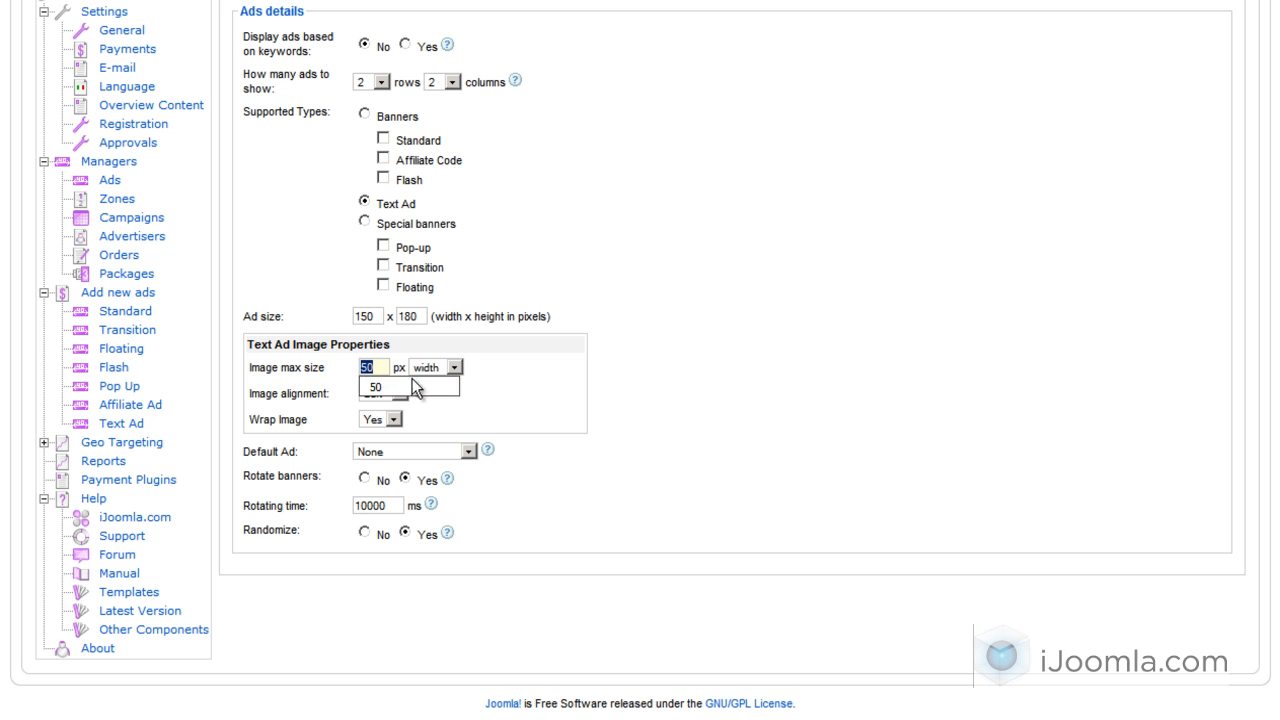
left_click(435, 367)
left_click(435, 367)
left_click(435, 367)
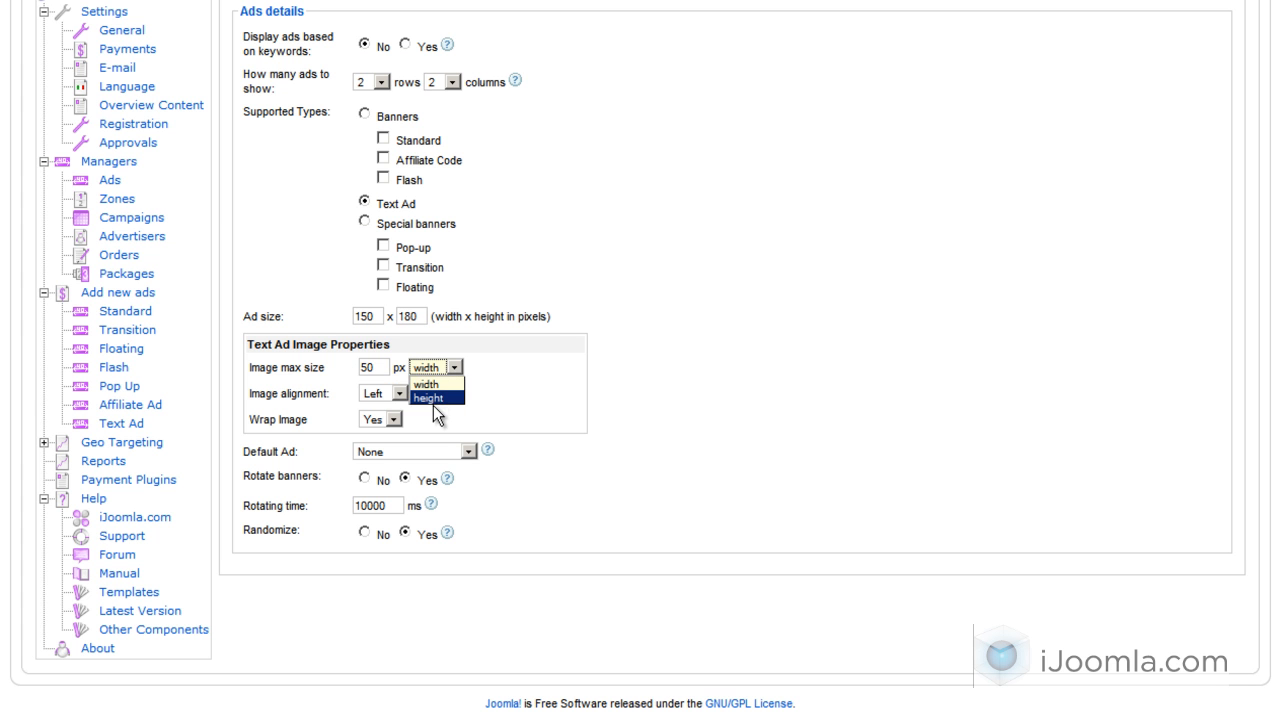
left_click(612, 361)
scroll(1023, 289, "up", 3)
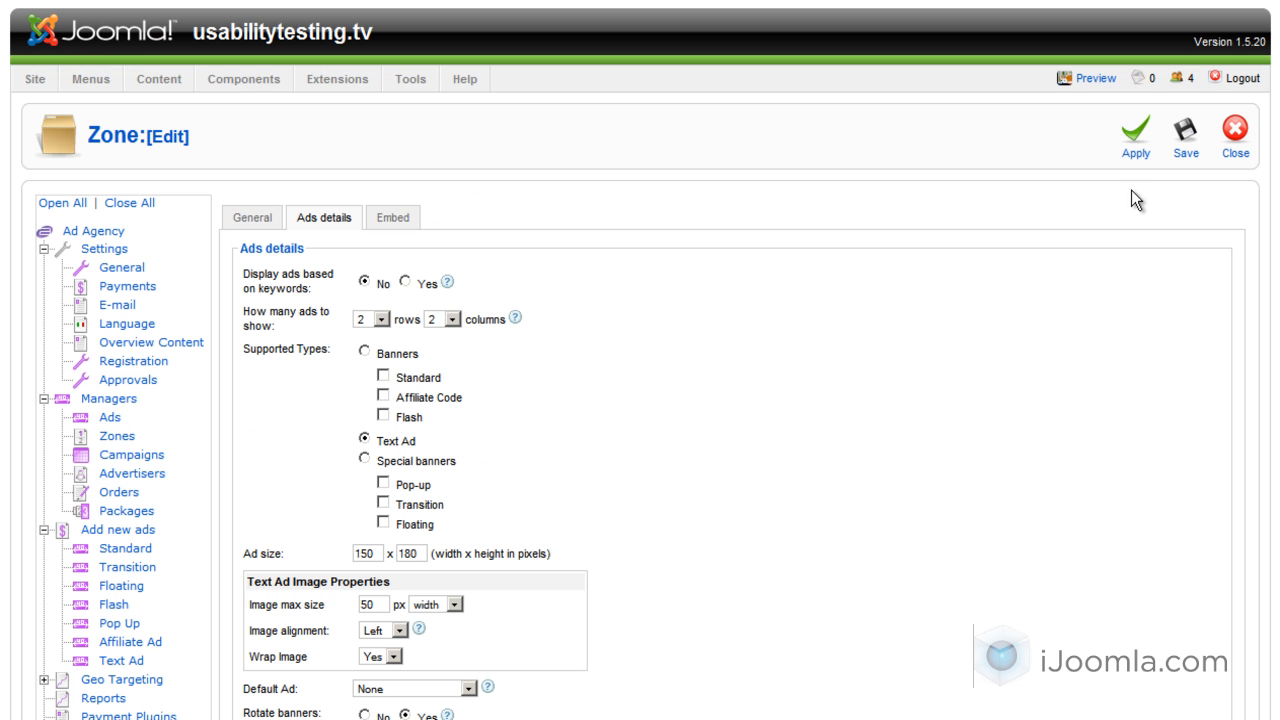
left_click(1186, 141)
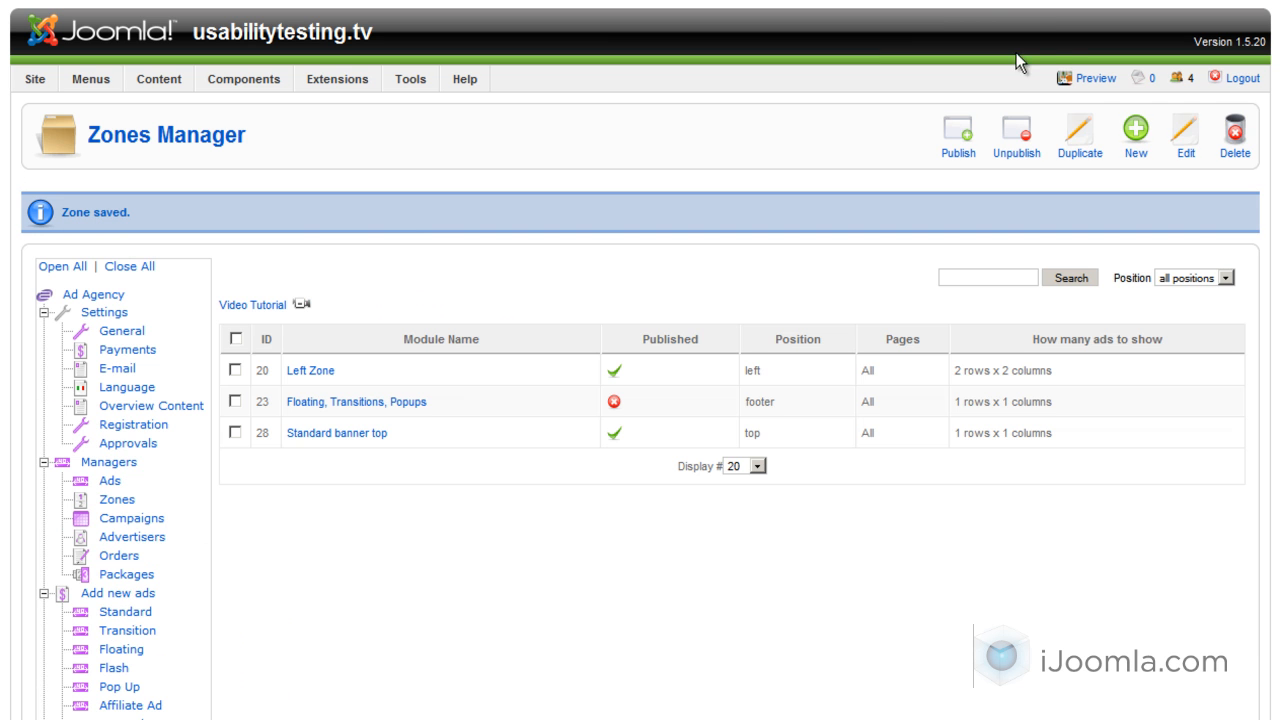
scroll(950, 34, "down", 3)
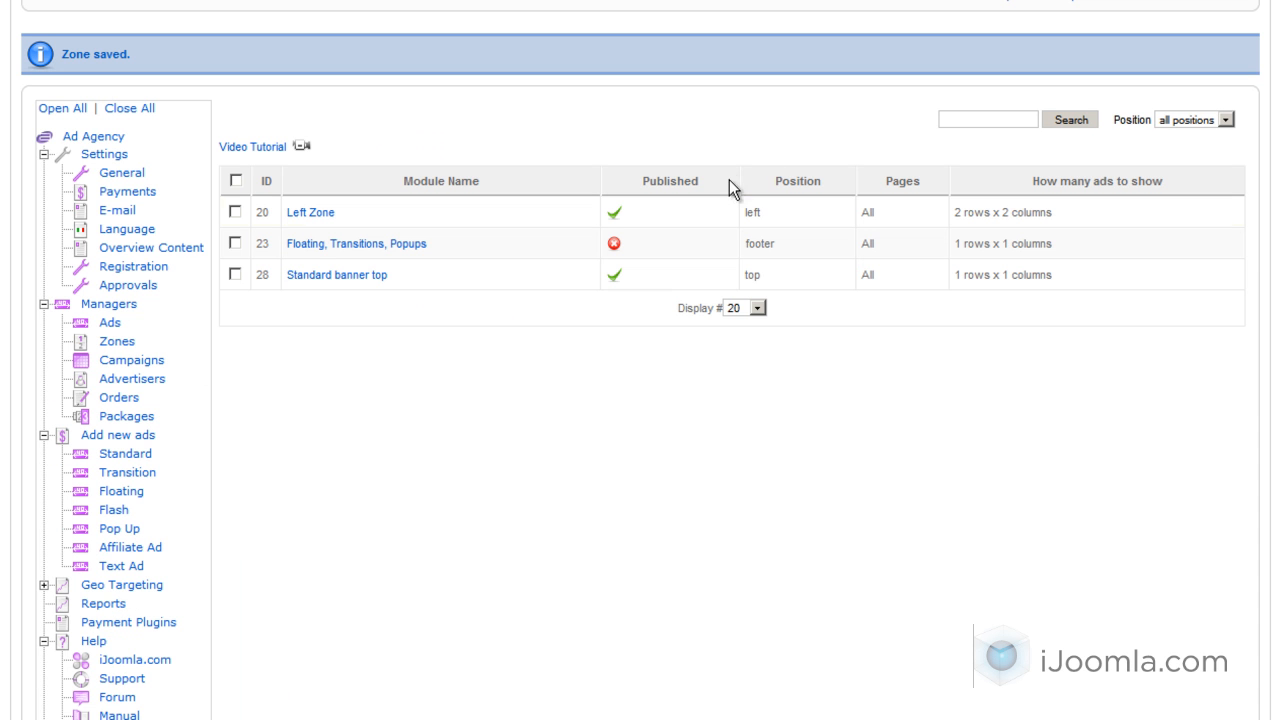